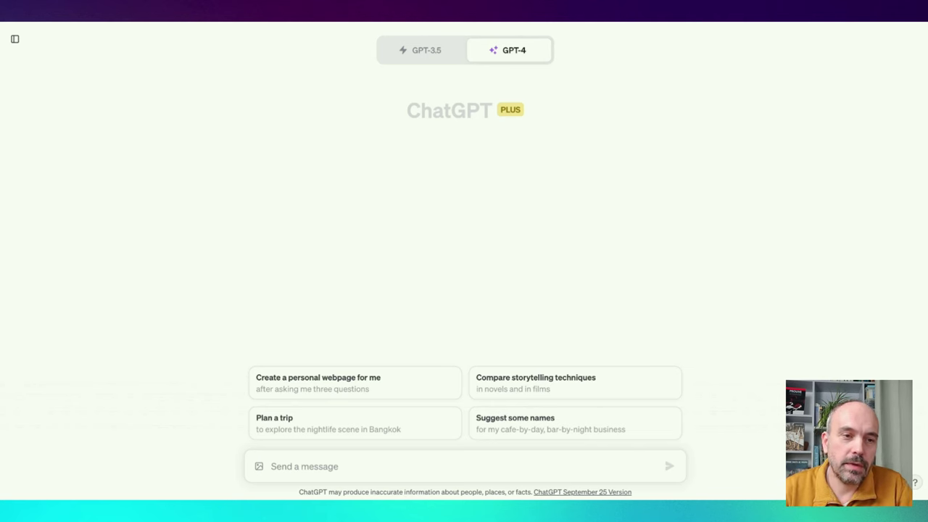
Try GPT-3.5, then return to GPT-4 to show its Default, Browse with Bing, Plugins and DALL·E 3 modes
click(440, 45)
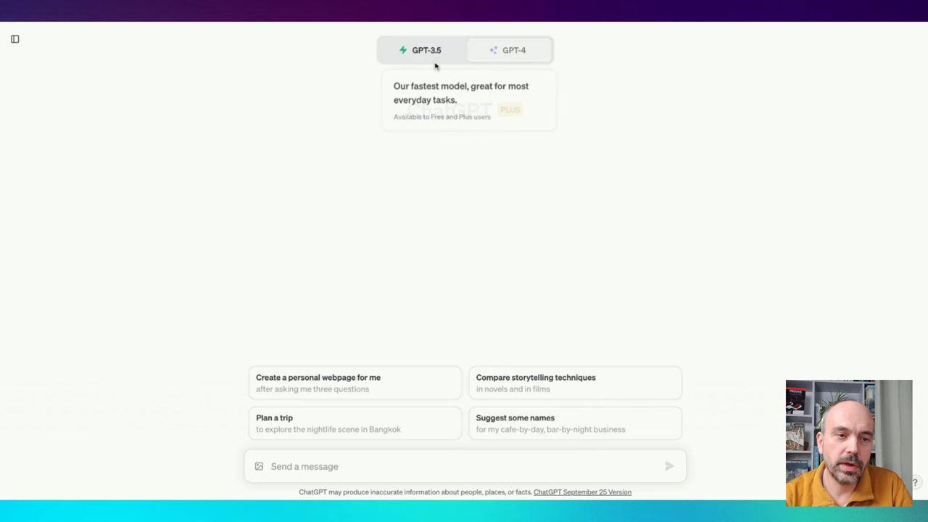
click(532, 51)
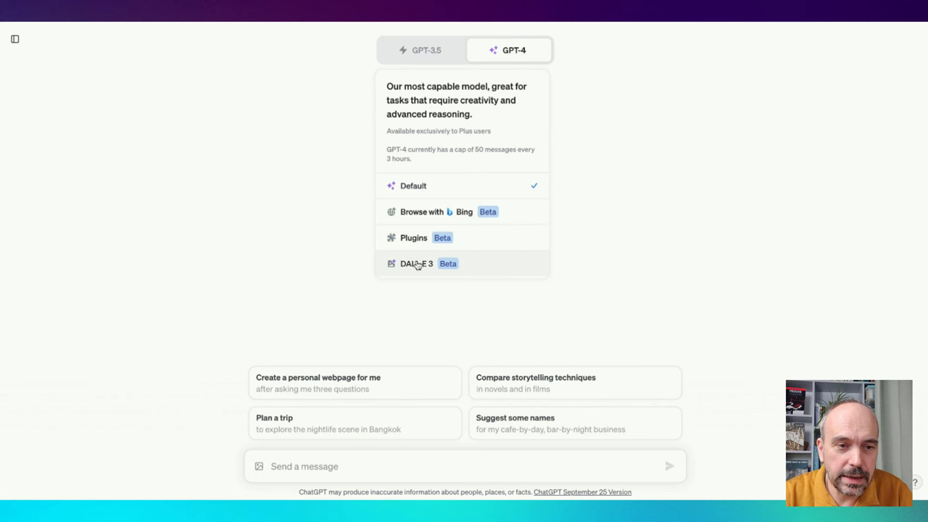
Switch GPT-4 to Plugins and back to Default, then attach the cafeteria interior photo
mouse_move(501, 58)
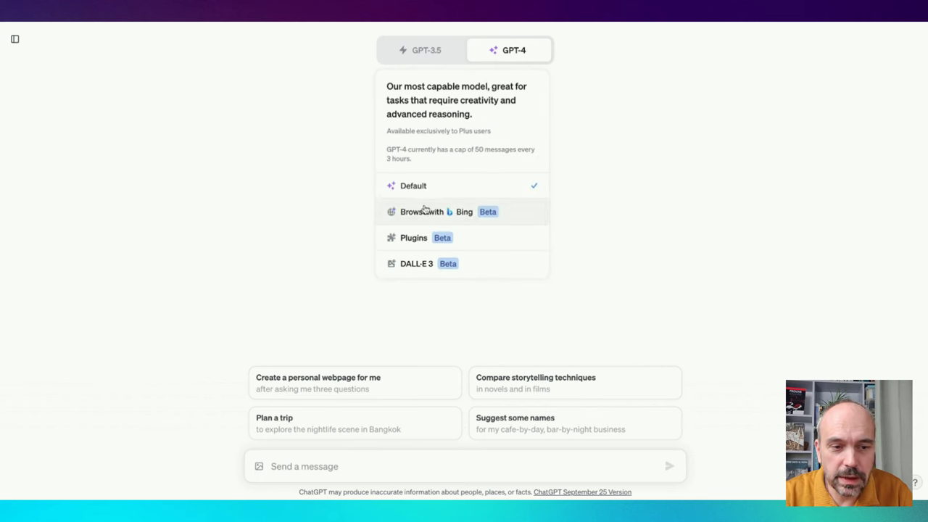
click(425, 243)
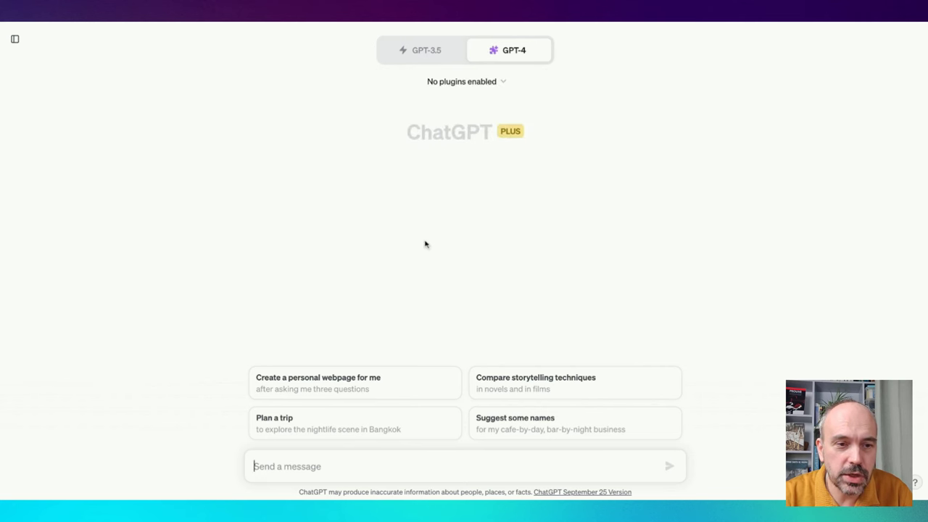
mouse_move(483, 51)
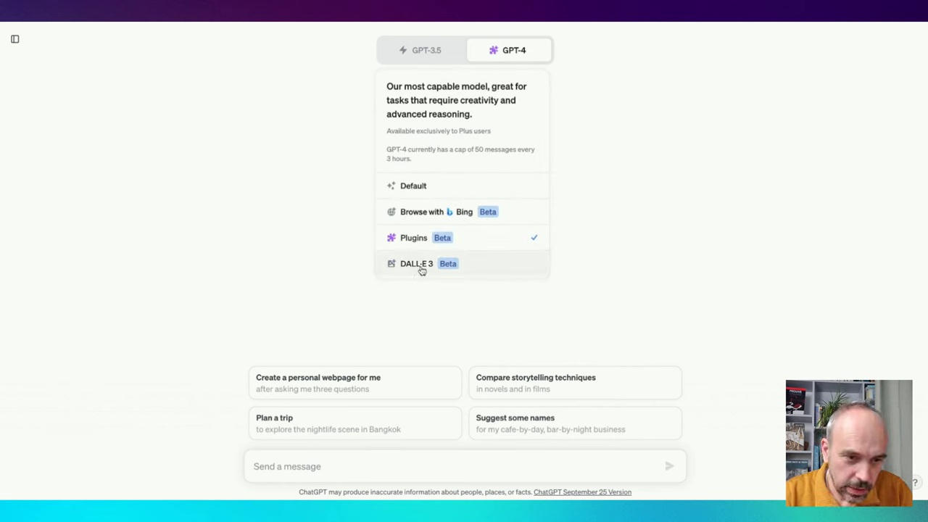
click(439, 197)
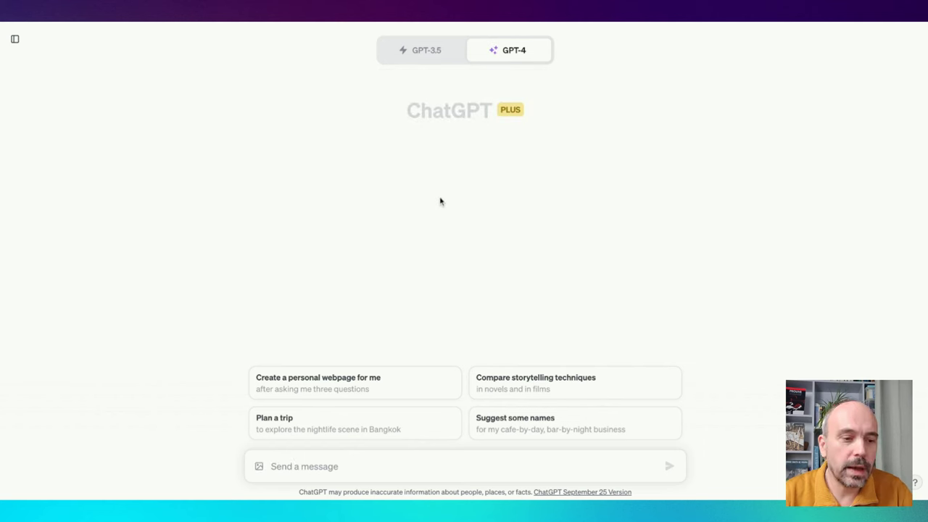
click(260, 466)
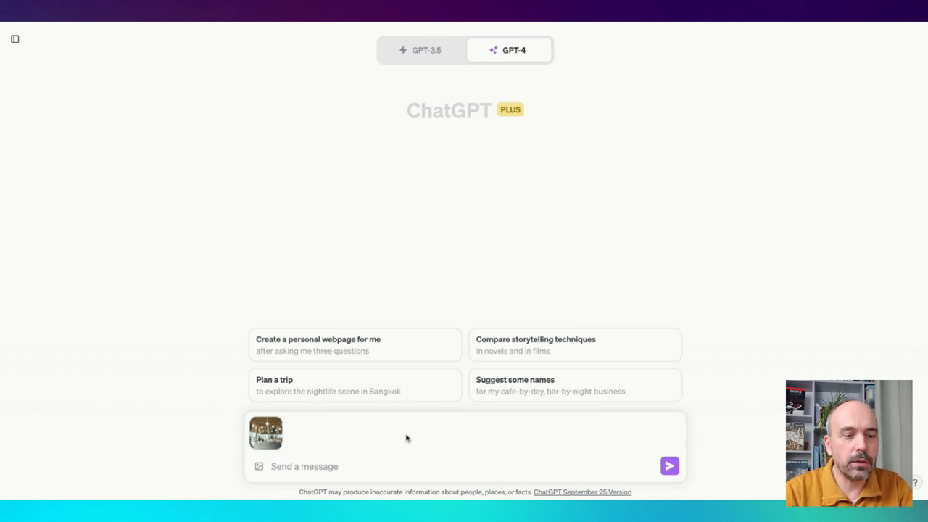
Send the photo with the request 'I want to reproduce this image using dalle-e'
text(What)
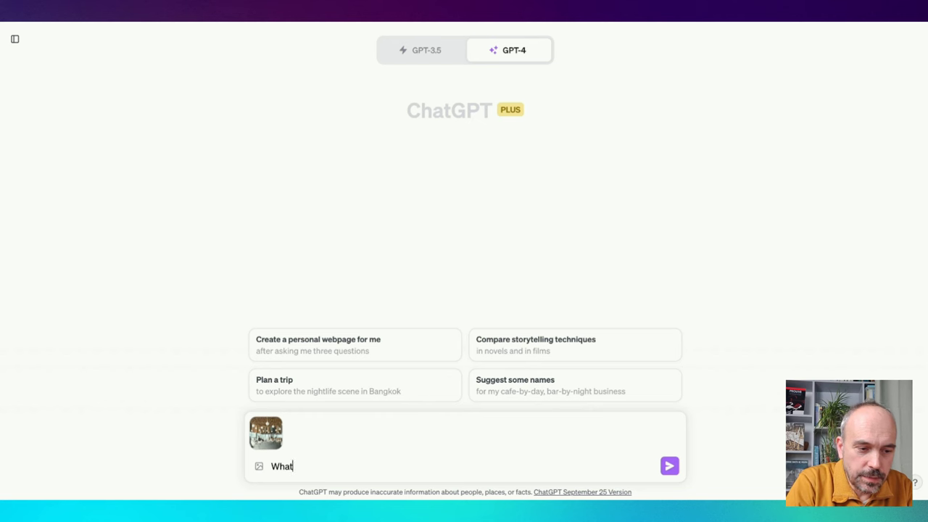
key(BackSpace)
key(BackSpace)
key(BackSpace)
key(BackSpace)
text(I want )
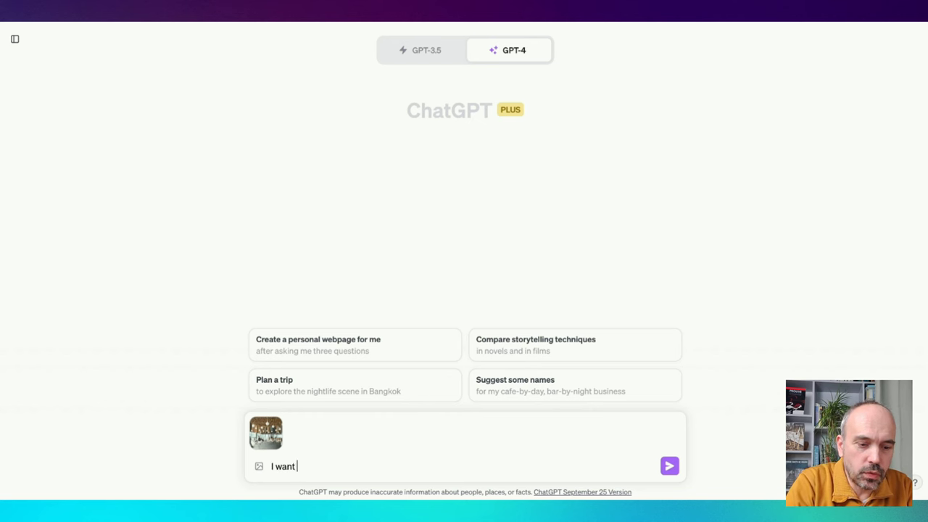
text(to reproducte)
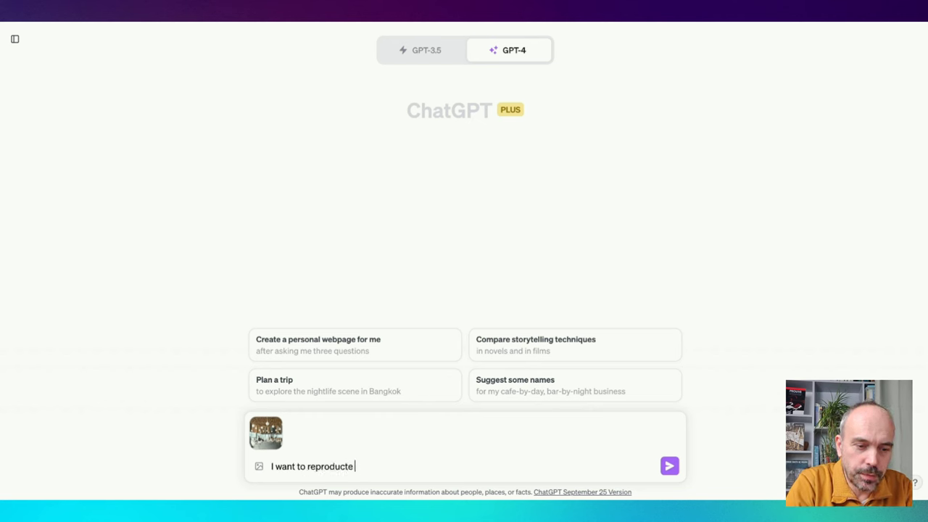
key(BackSpace)
key(BackSpace)
key(BackSpace)
text(e this image)
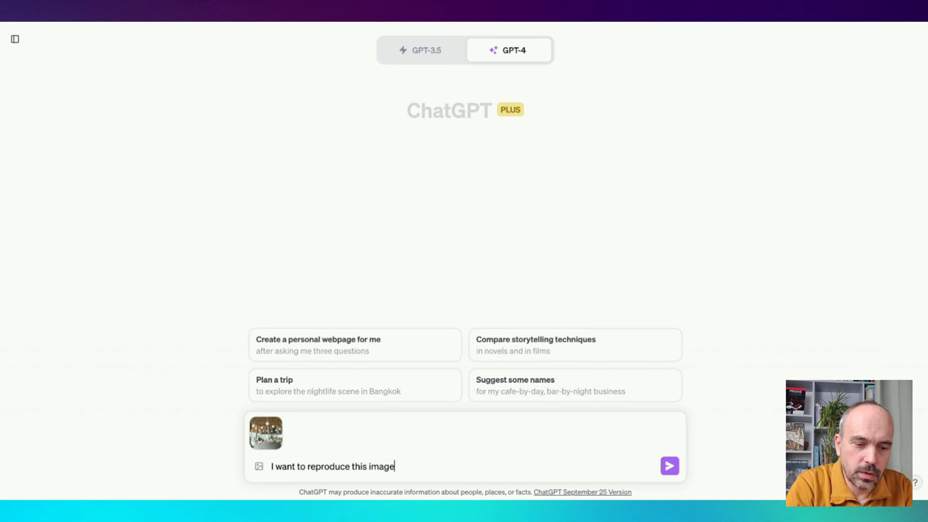
text( using dalle-)
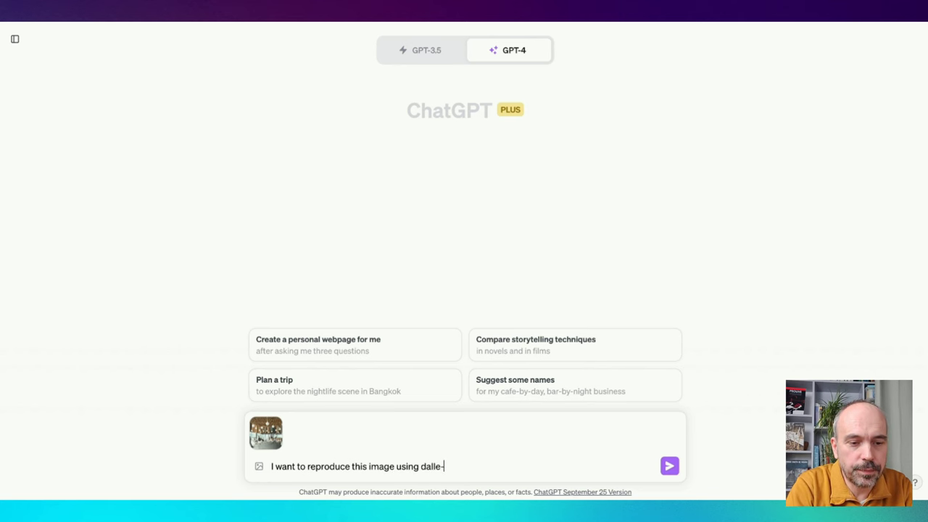
text(e)
key(Return)
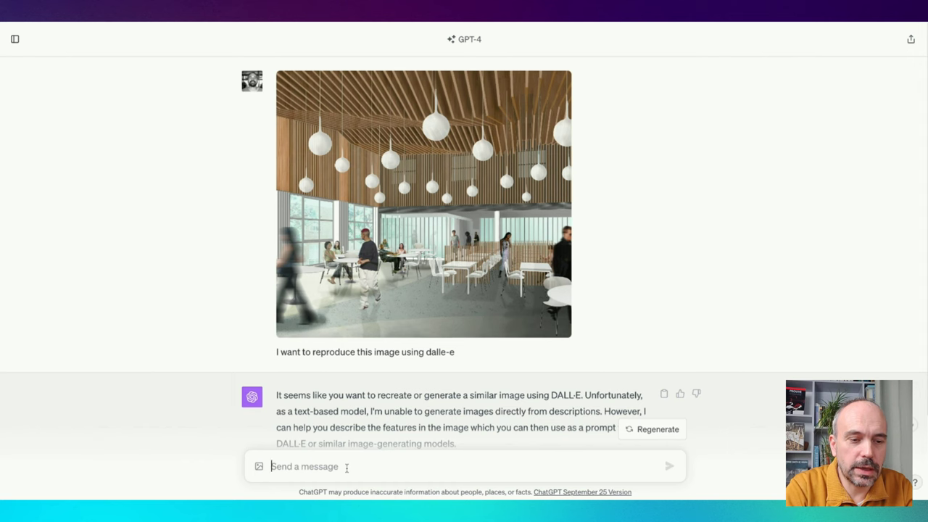
Ask ChatGPT to describe the image and create a DALL·E prompt for it
text(can you de)
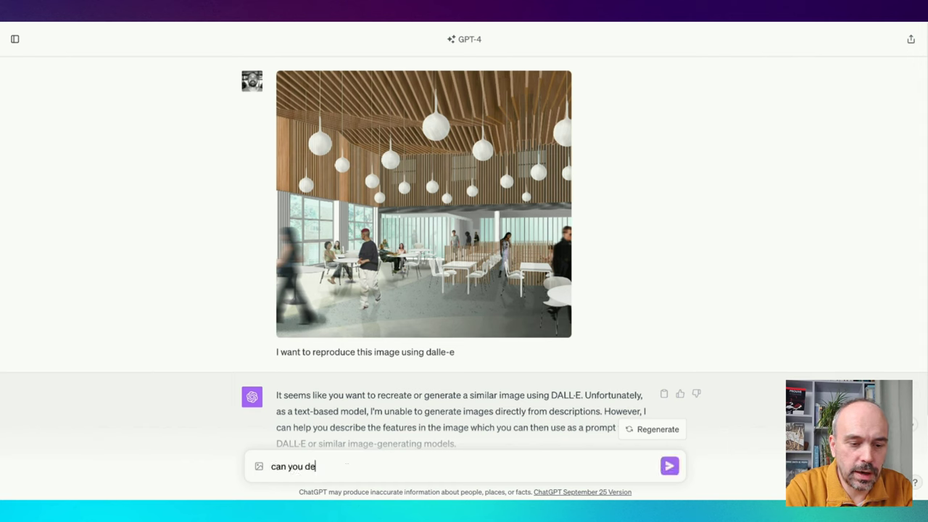
text(scribe me the)
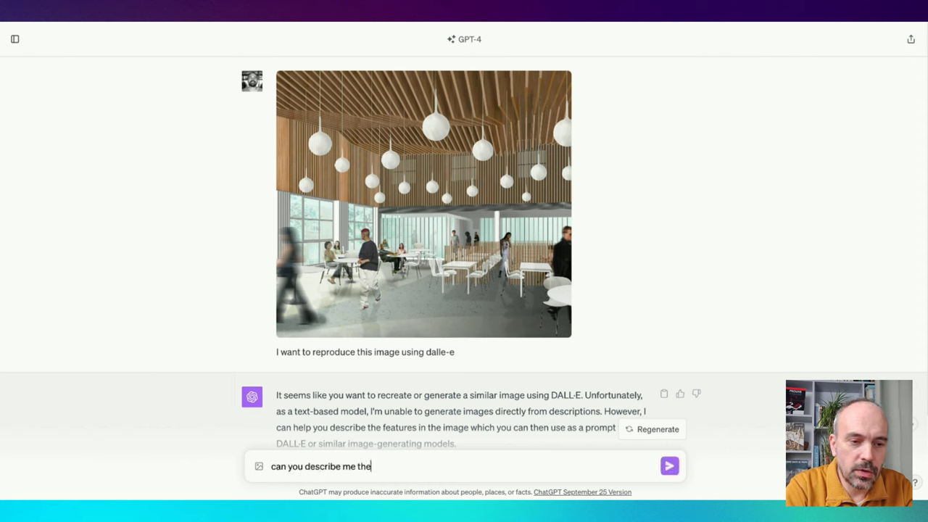
text( image)
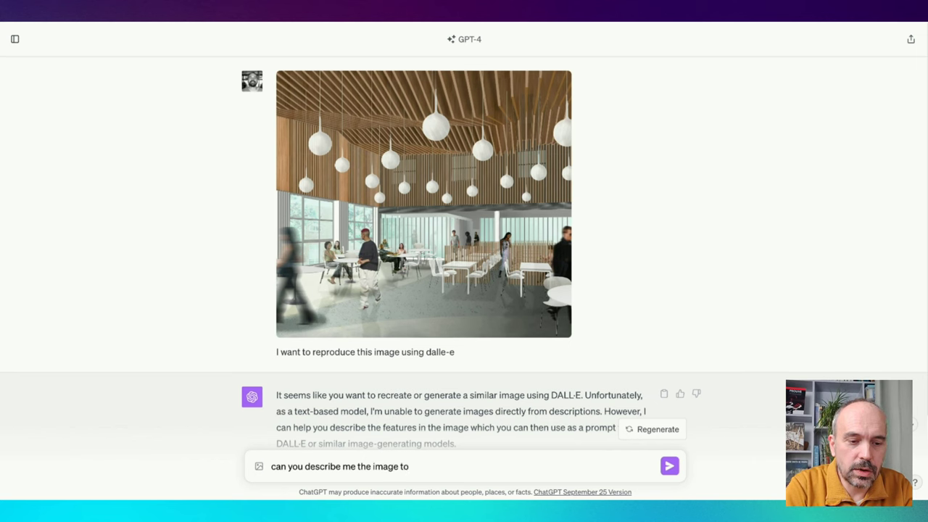
text( and create)
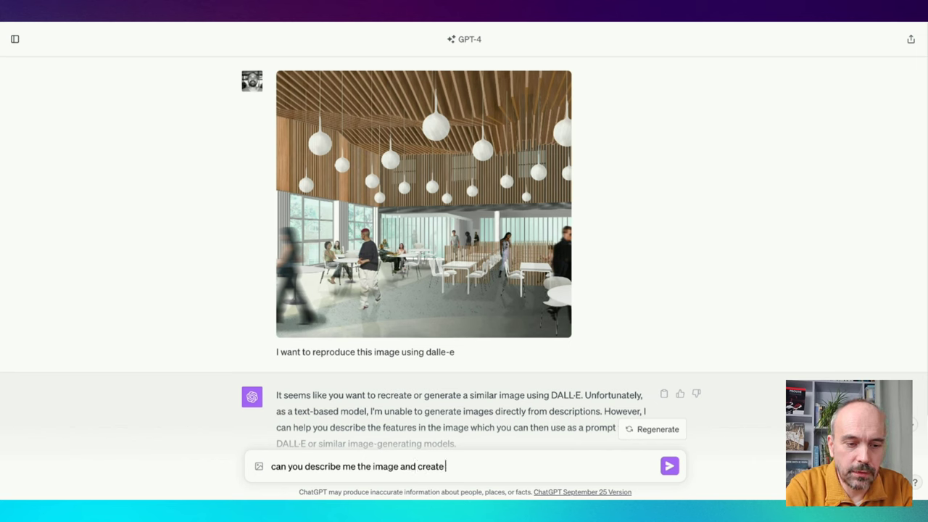
text( for me)
text( a cha)
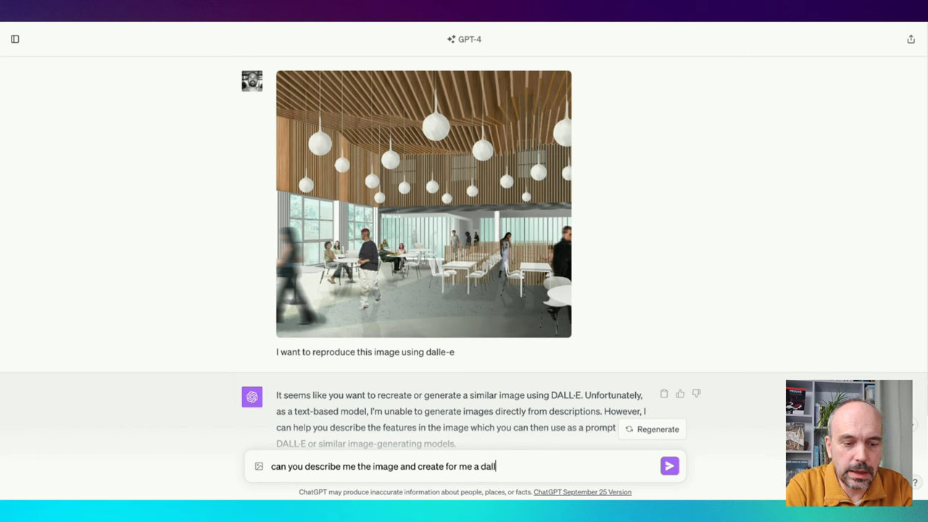
text(le-e promo)
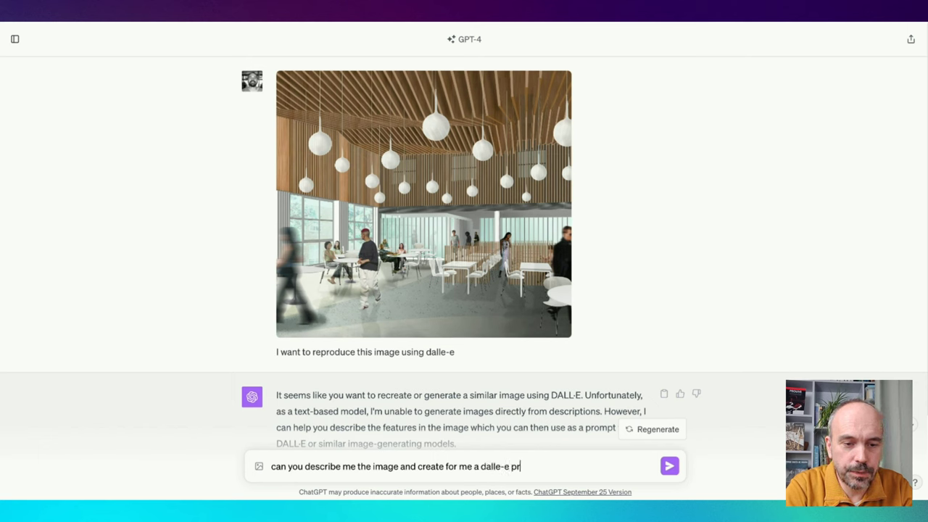
key(Return)
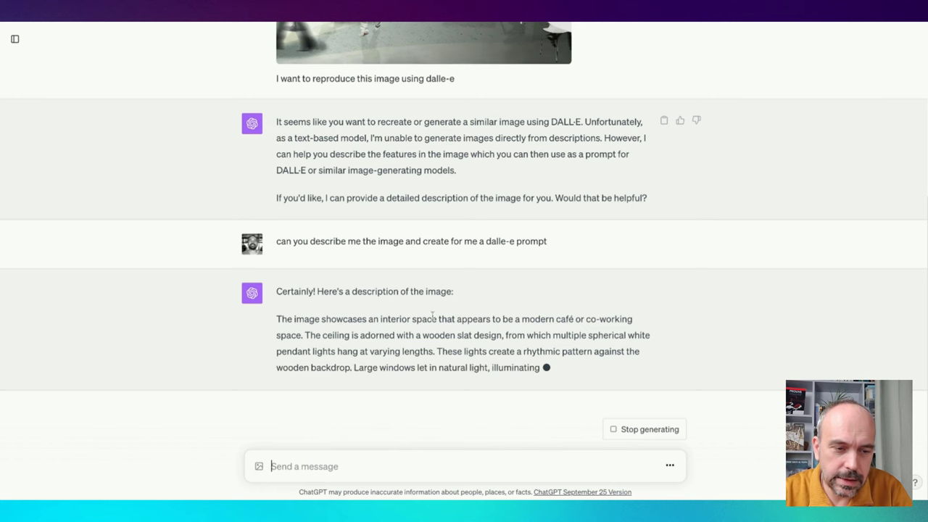
Deselect the reply text and scroll back up the chat to view the café reference photo enlarged
drag(502, 335, 425, 339)
click(424, 340)
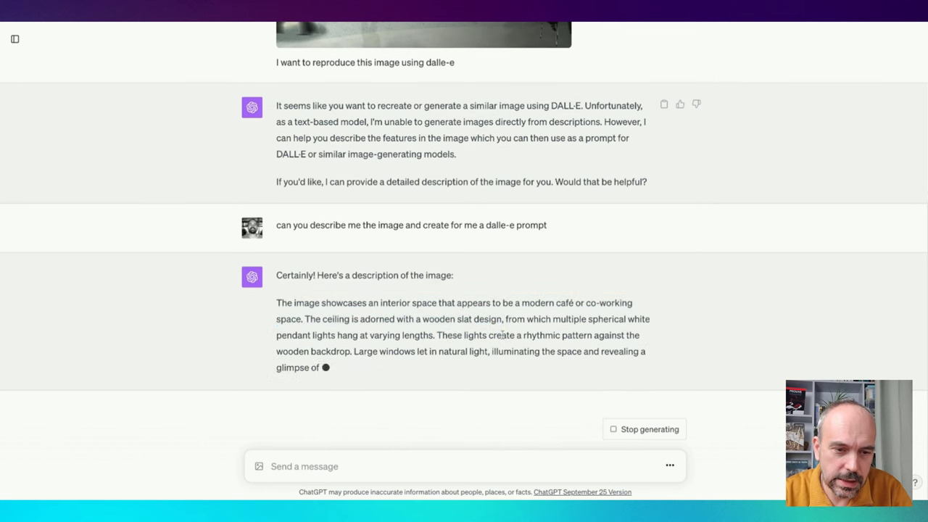
scroll(468, 323, up, 1)
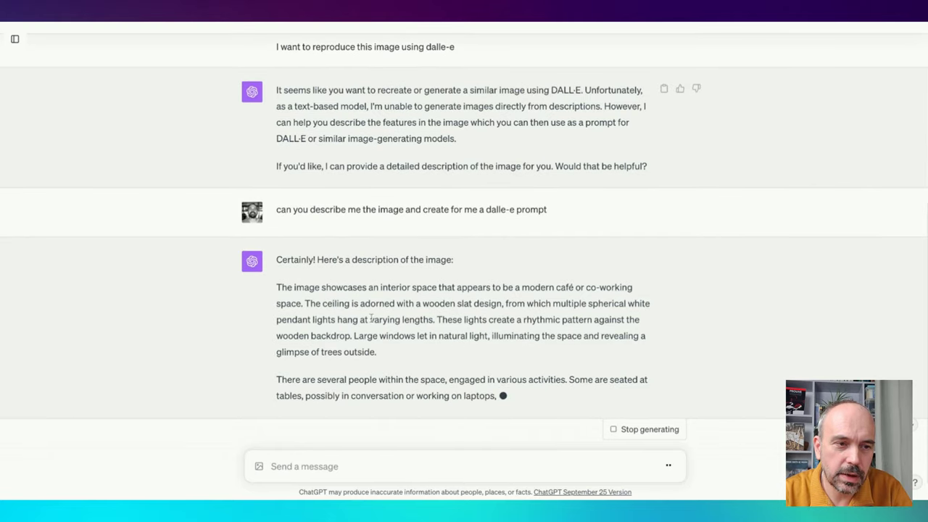
scroll(426, 320, up, 3)
scroll(426, 320, up, 2)
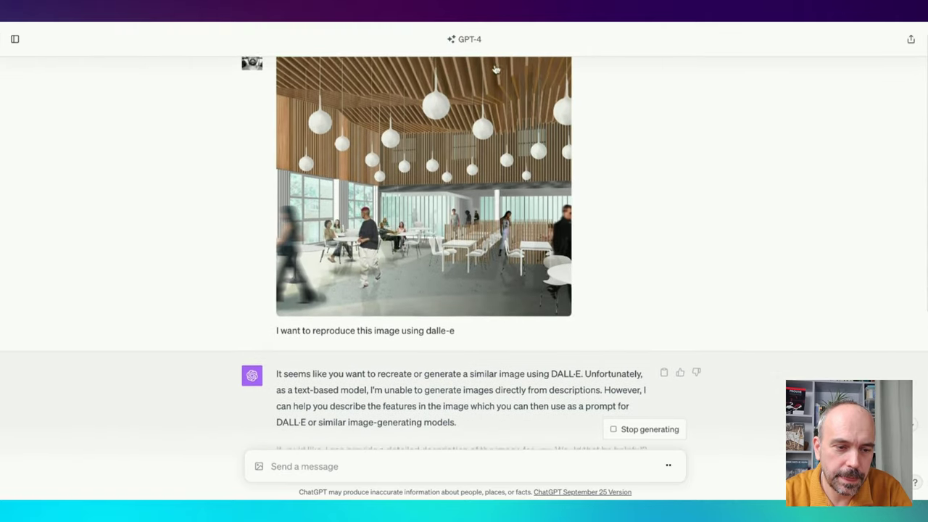
scroll(469, 148, down, 5)
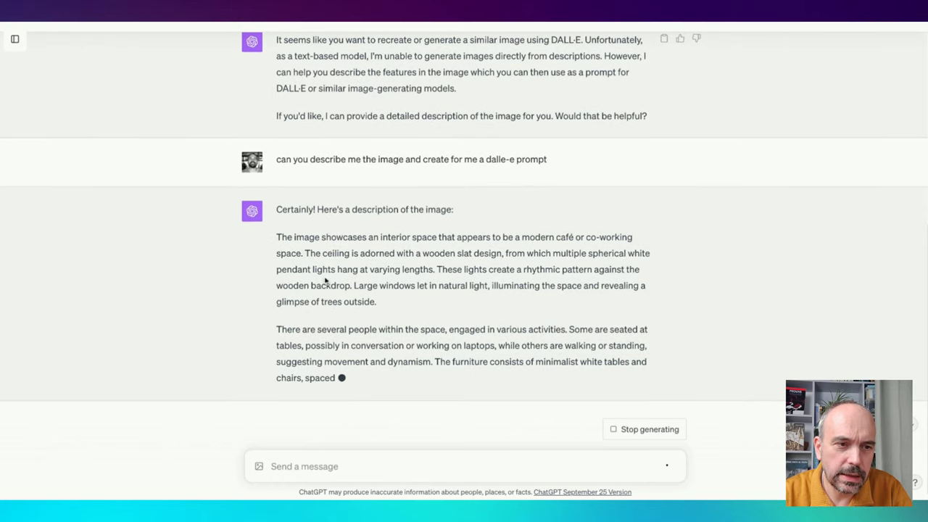
scroll(414, 284, up, 4)
scroll(416, 284, down, 2)
scroll(417, 284, down, 2)
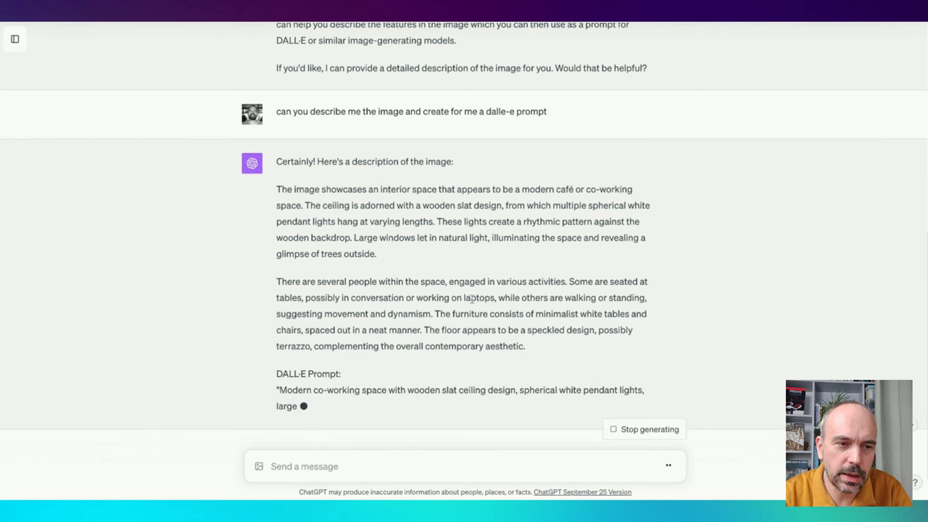
scroll(522, 300, up, 3)
scroll(522, 300, up, 1)
scroll(522, 300, down, 5)
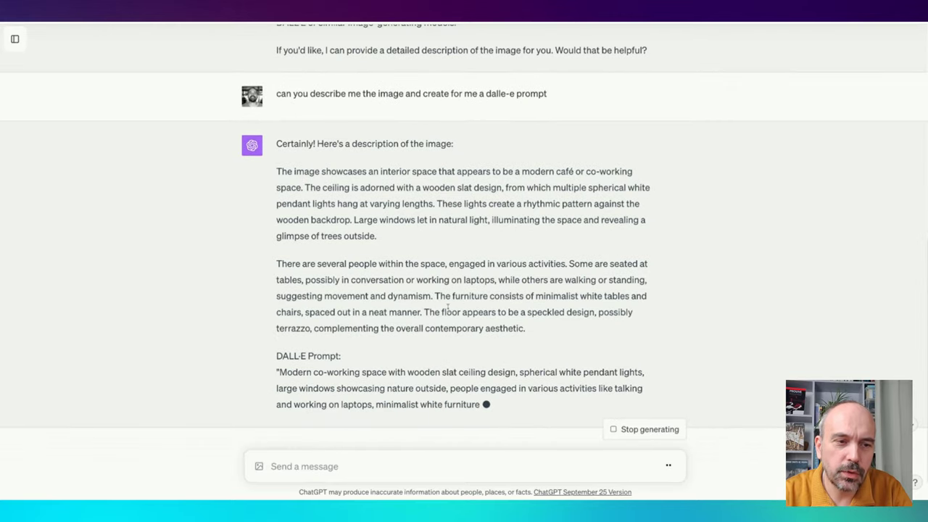
scroll(484, 293, up, 4)
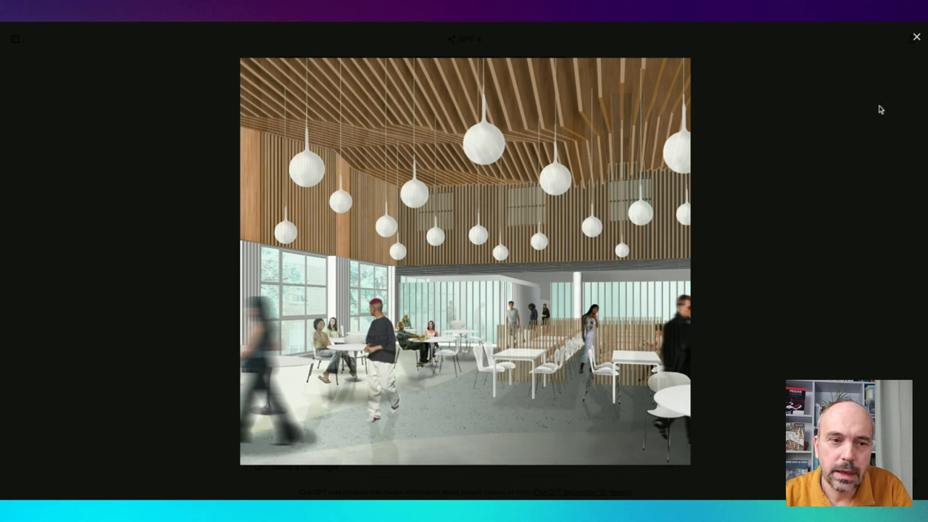
Close the enlarged image and select the reply paragraph about people and furniture
click(916, 37)
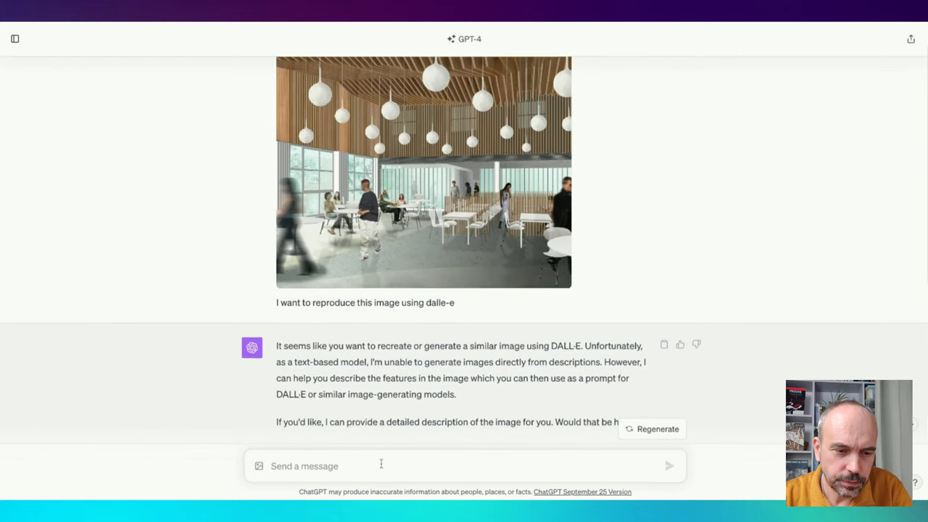
scroll(382, 464, down, 7)
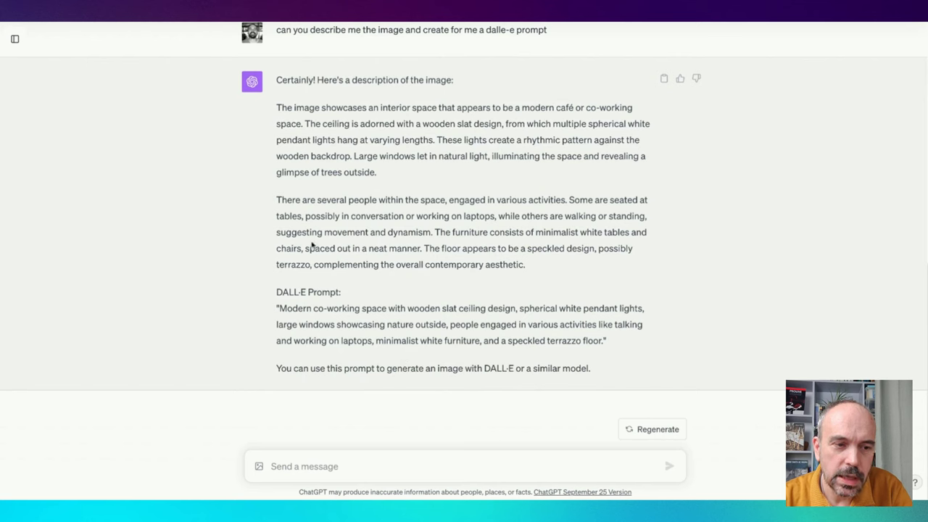
triple_click(288, 252)
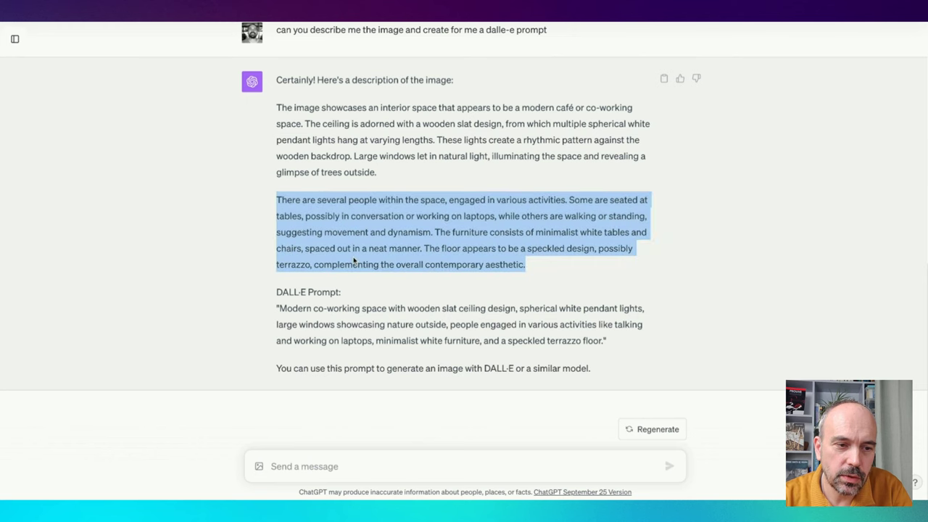
Scroll back up to the uploaded image and show the past-chats sidebar
scroll(355, 261, up, 2)
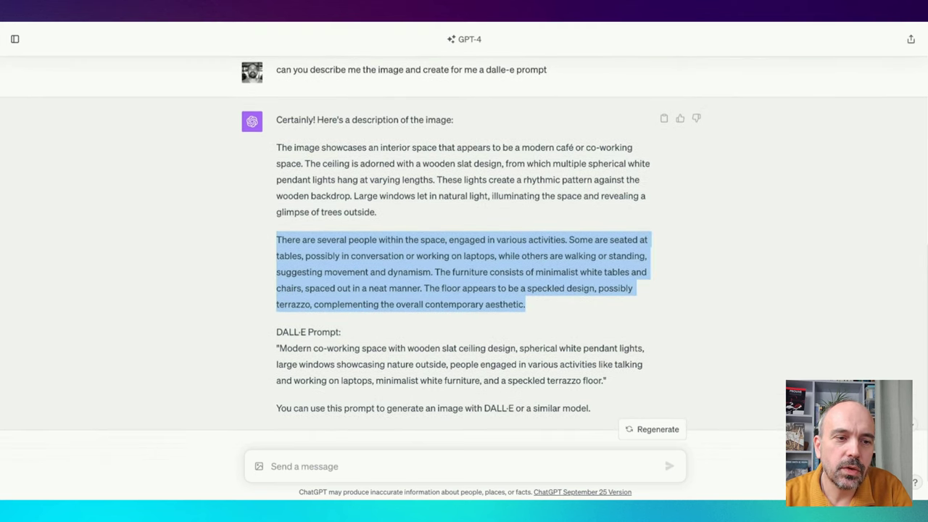
scroll(371, 234, down, 2)
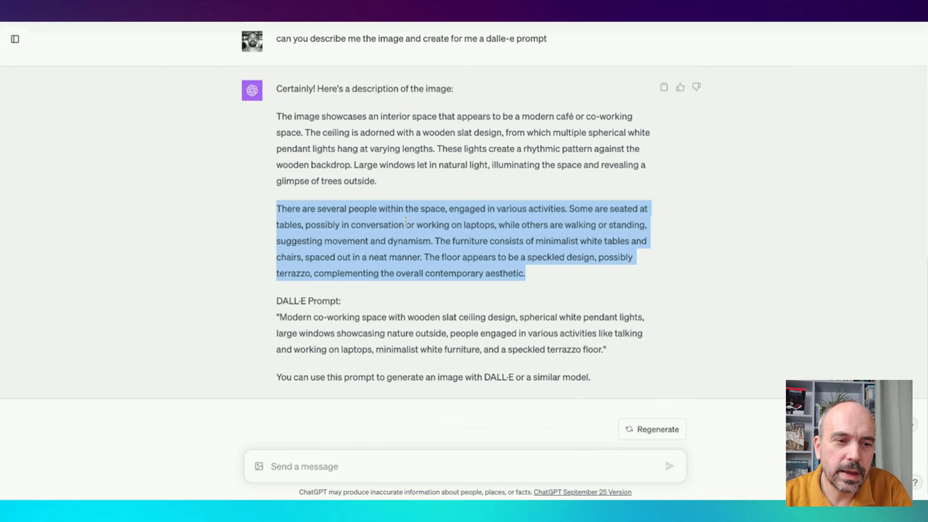
scroll(331, 136, up, 5)
scroll(341, 137, down, 5)
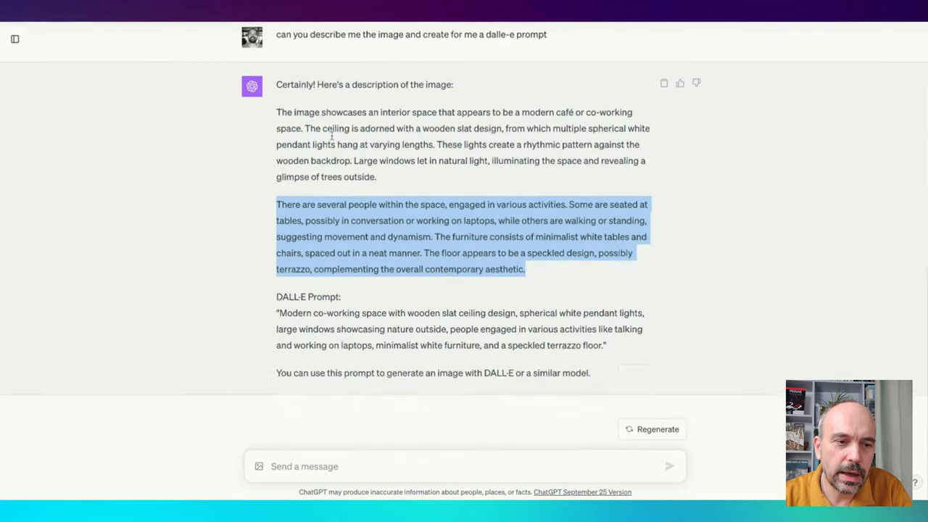
scroll(356, 140, up, 10)
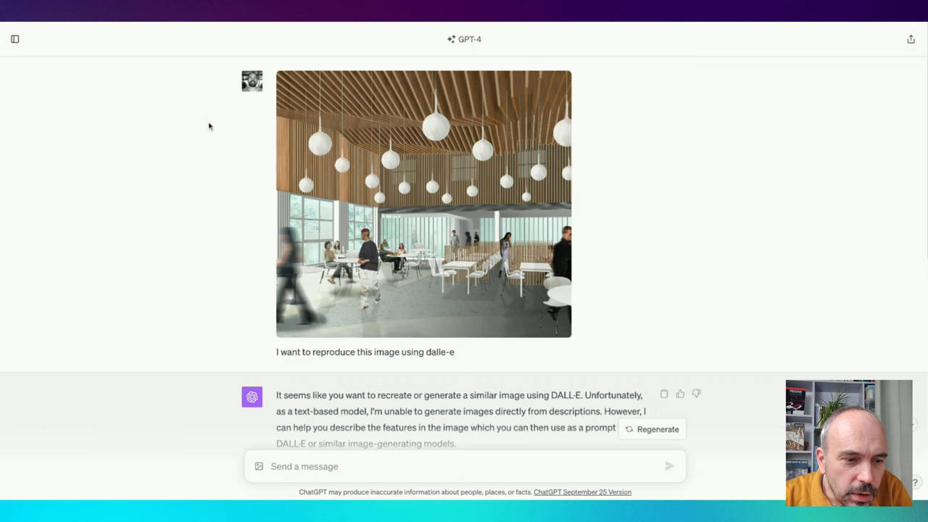
scroll(330, 341, down, 1)
scroll(327, 356, down, 5)
scroll(328, 356, up, 5)
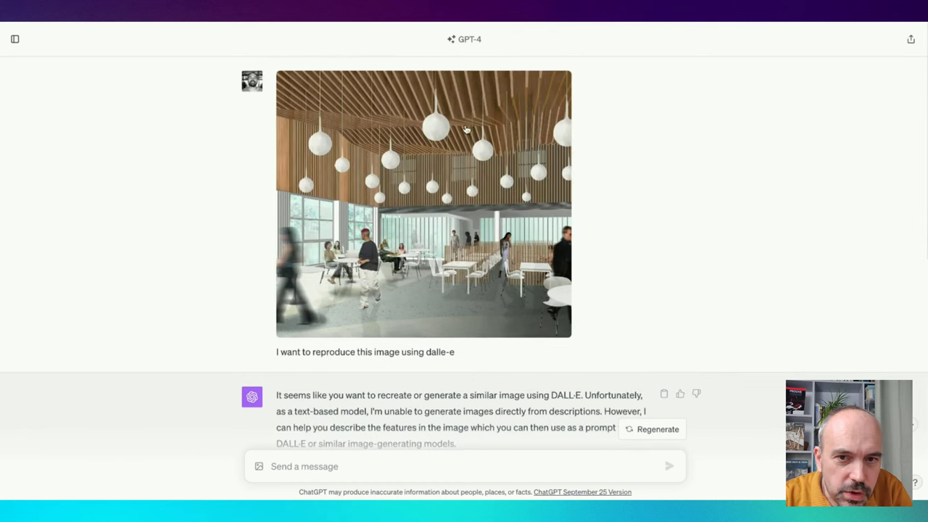
click(14, 39)
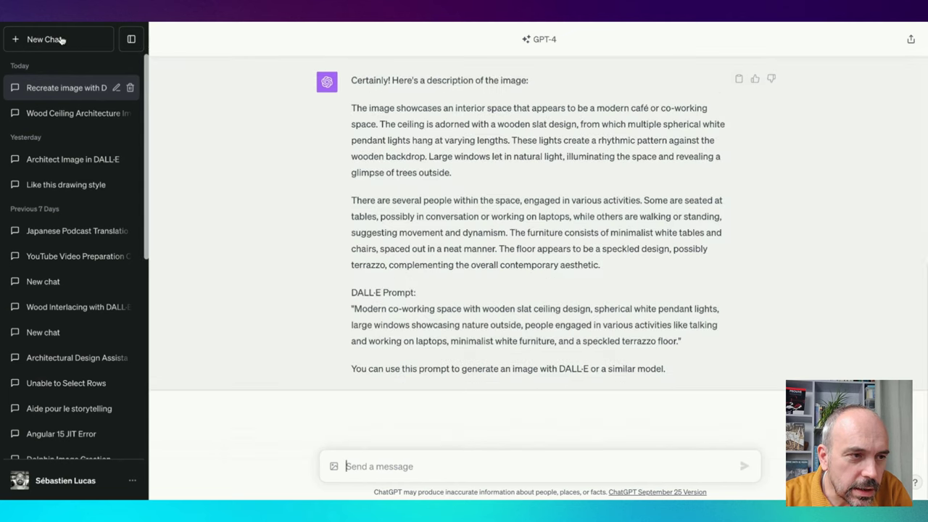
Start a new chat with GPT-4 in Plugins mode
click(44, 39)
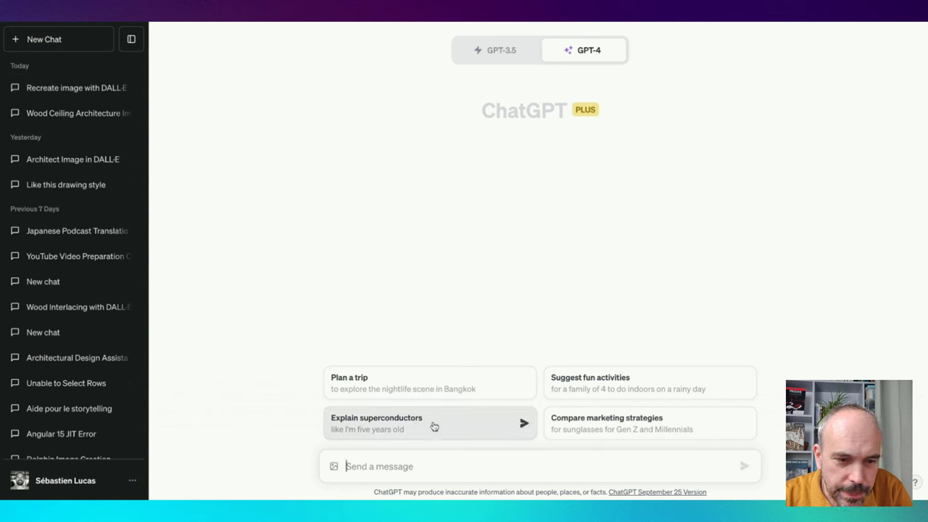
mouse_move(580, 52)
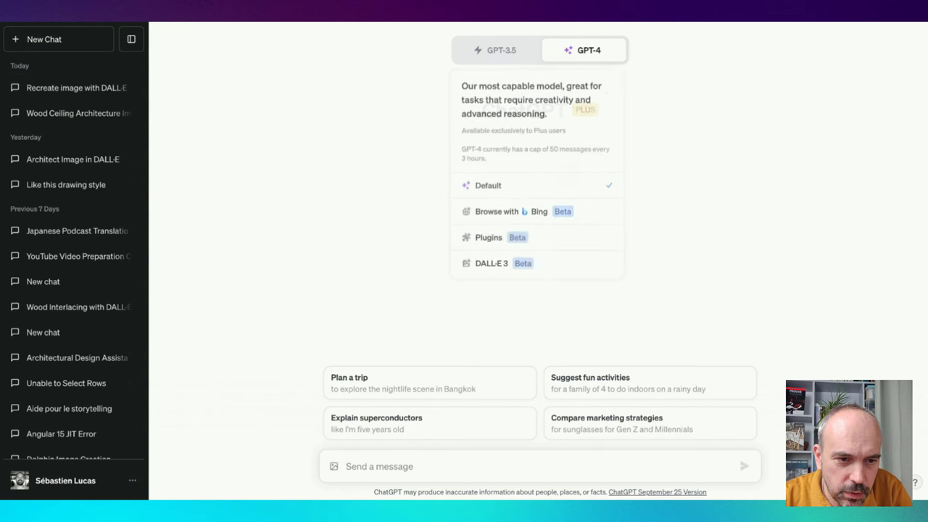
click(518, 238)
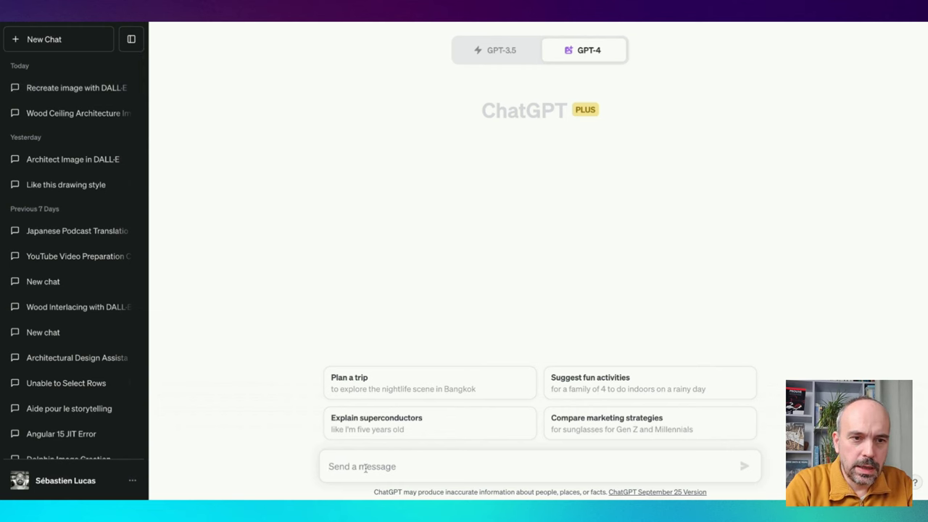
Begin the prompt asking for an architectural image of a school restaurant cafeteria
text(Can yto)
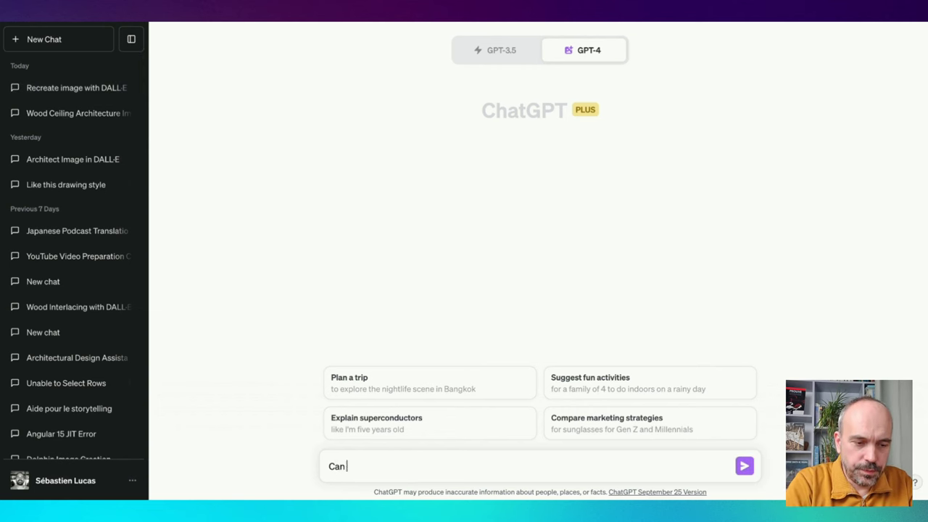
key(BackSpace)
key(BackSpace)
key(BackSpace)
text(you)
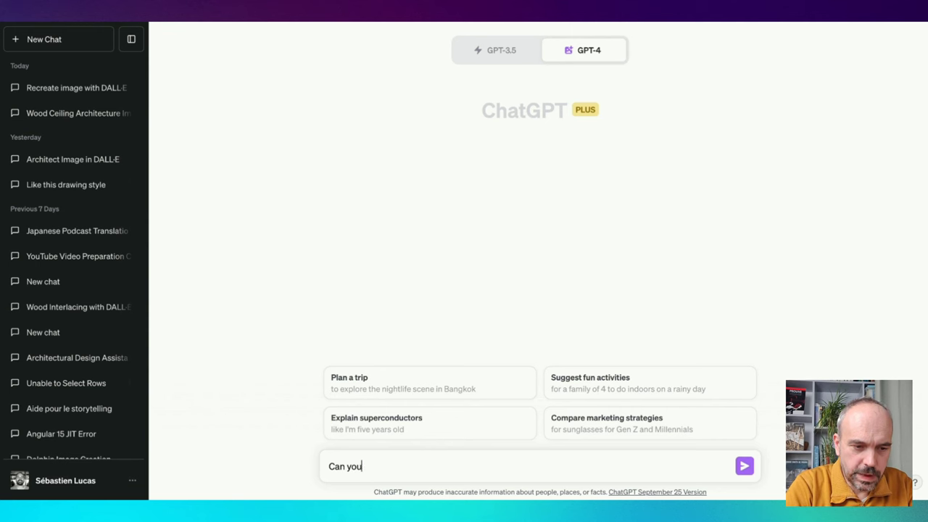
text( generate a)
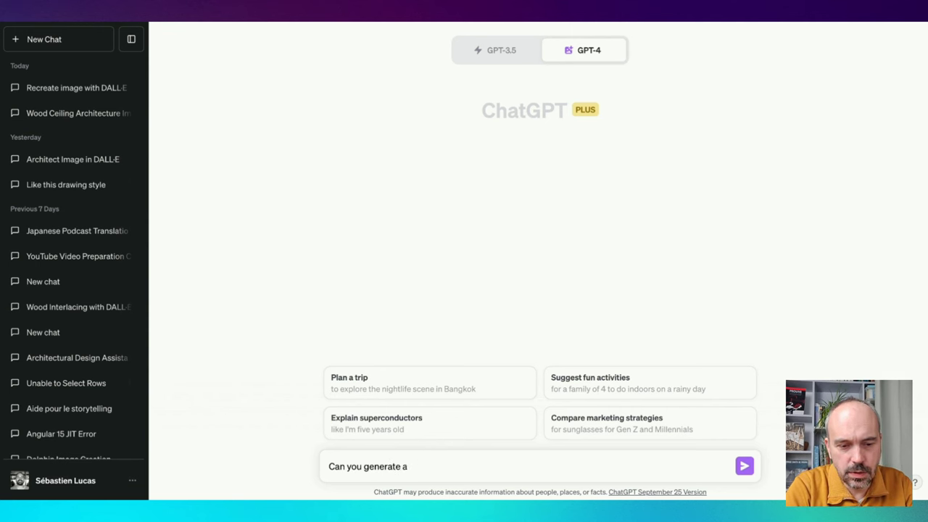
text(n architect)
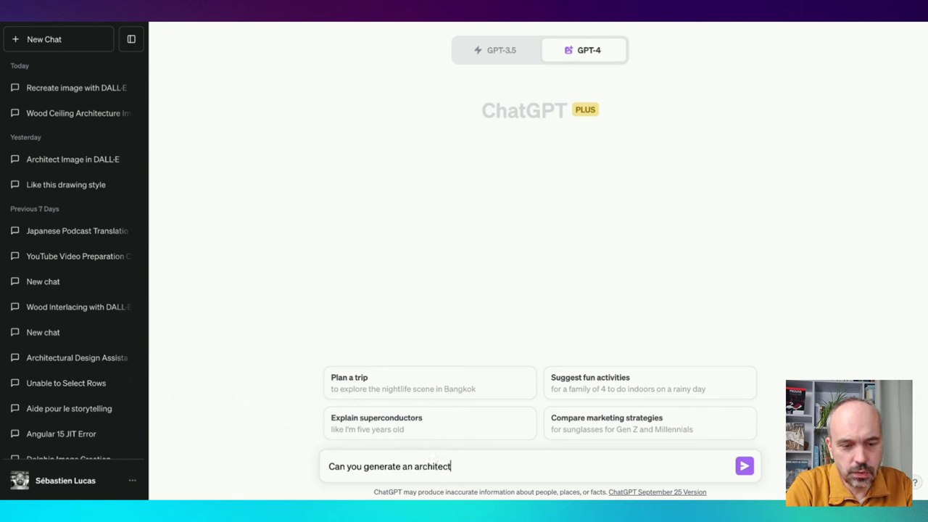
text(ural im)
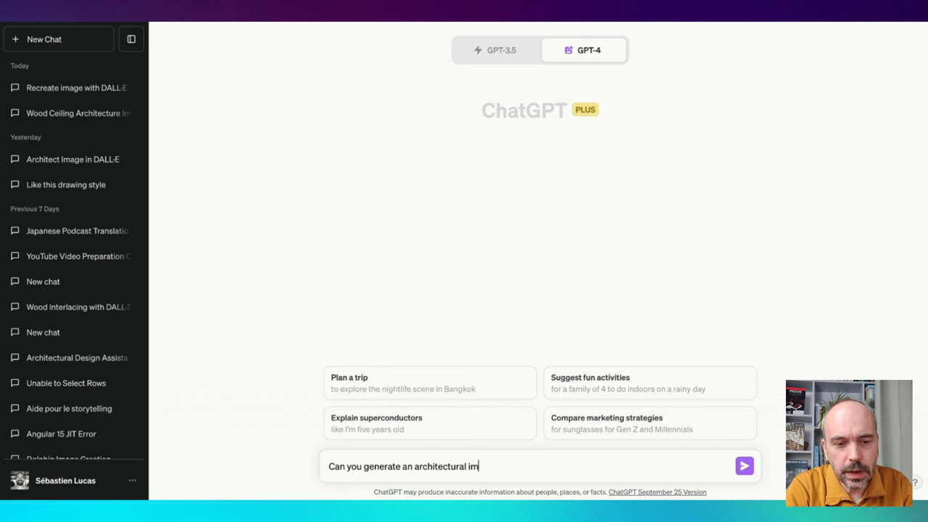
text(age-of)
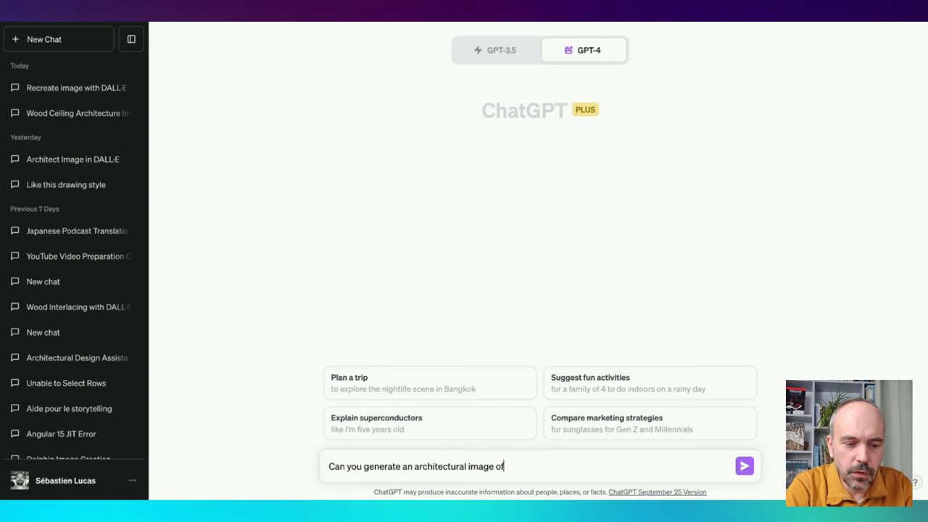
text( a restaurant)
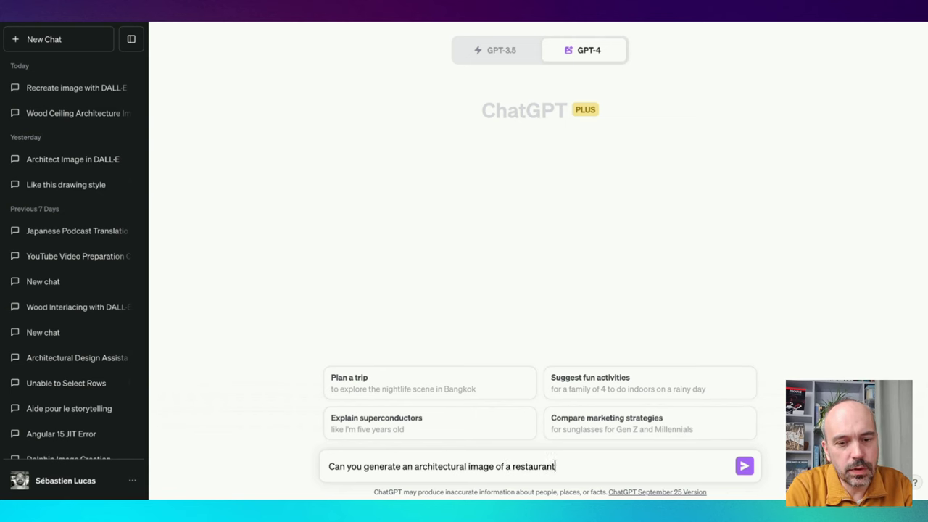
text( cafer)
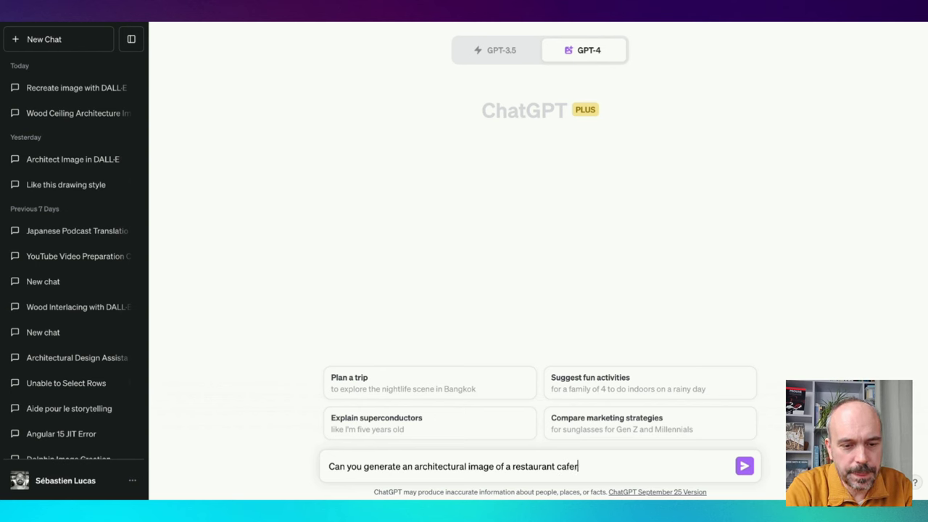
key(BackSpace)
text(teria of a sho)
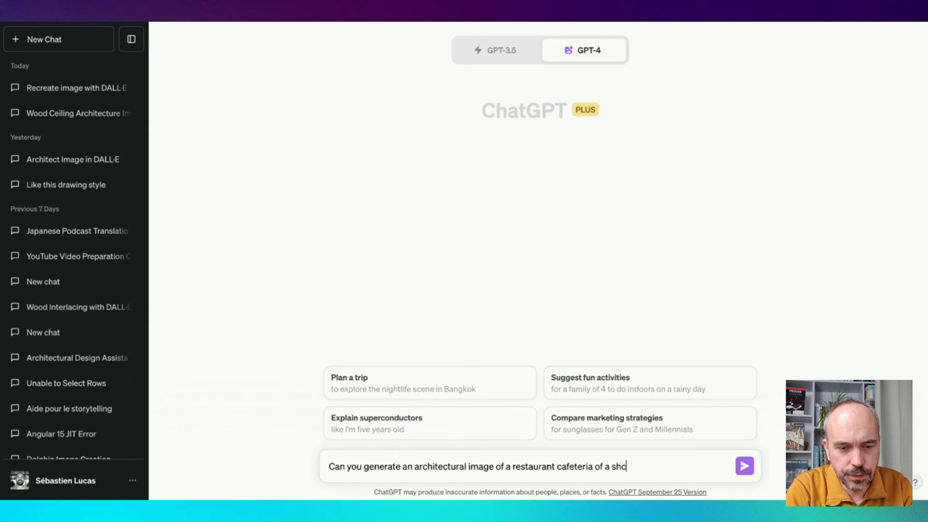
key(BackSpace)
key(BackSpace)
text(chool)
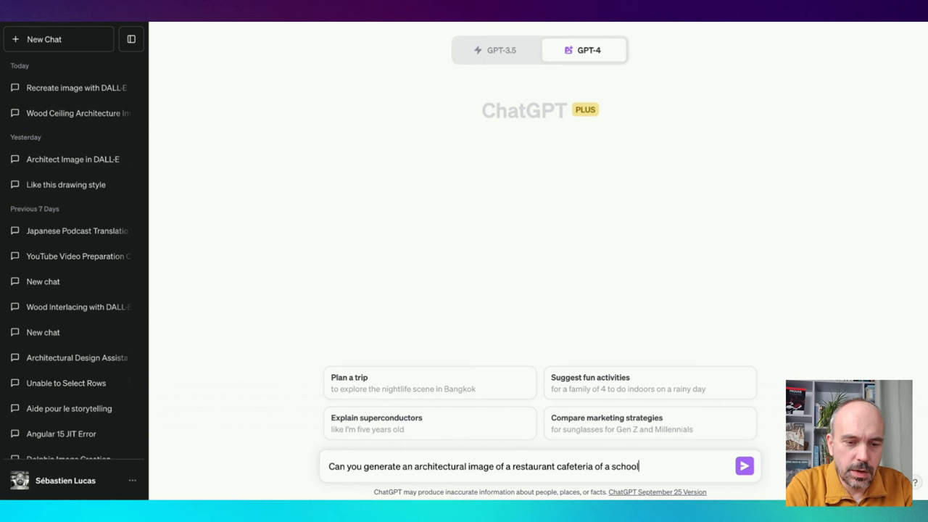
text(. th)
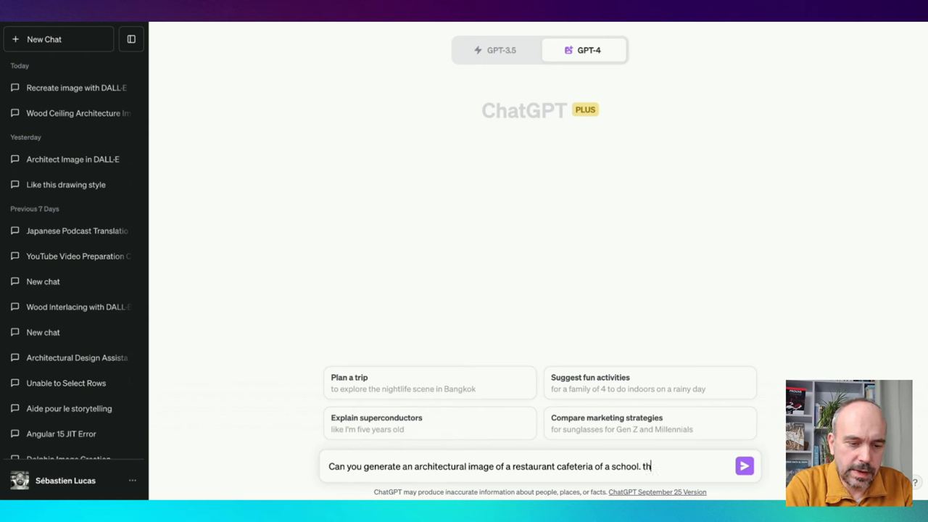
text(is space i a)
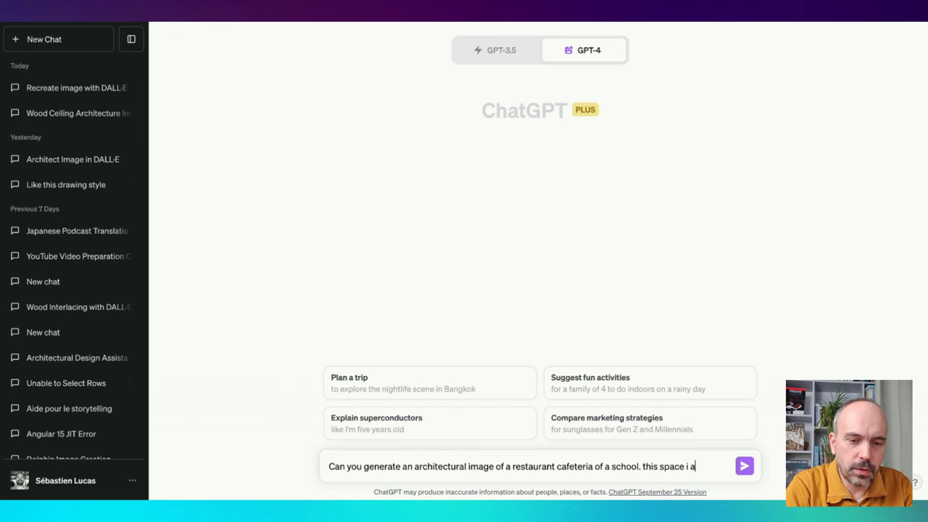
text(s a)
key(BackSpace)
key(BackSpace)
key(BackSpace)
Describe the 6-metre wooden-slab ceiling and Nordic water-drop lights hanging at different heights, then add a new paragraph
text(abou)
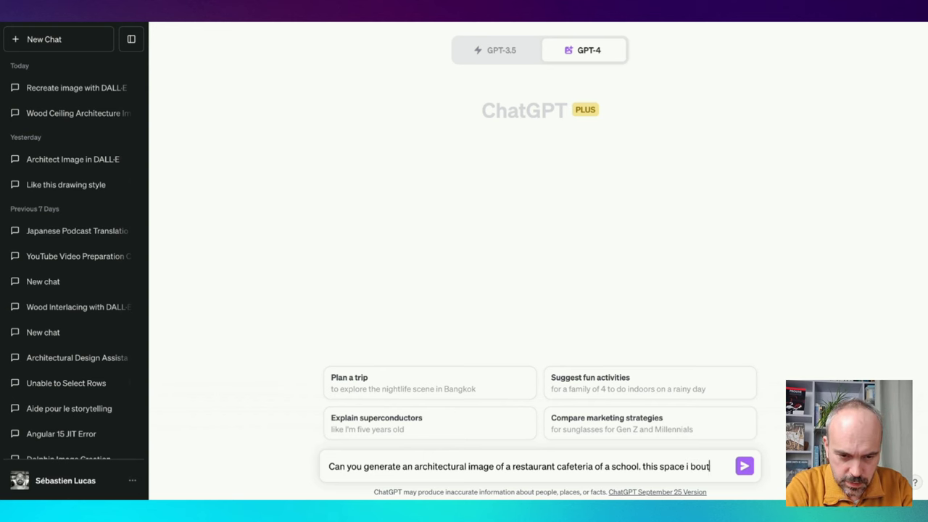
key(BackSpace)
key(BackSpace)
key(BackSpace)
key(BackSpace)
text(about)
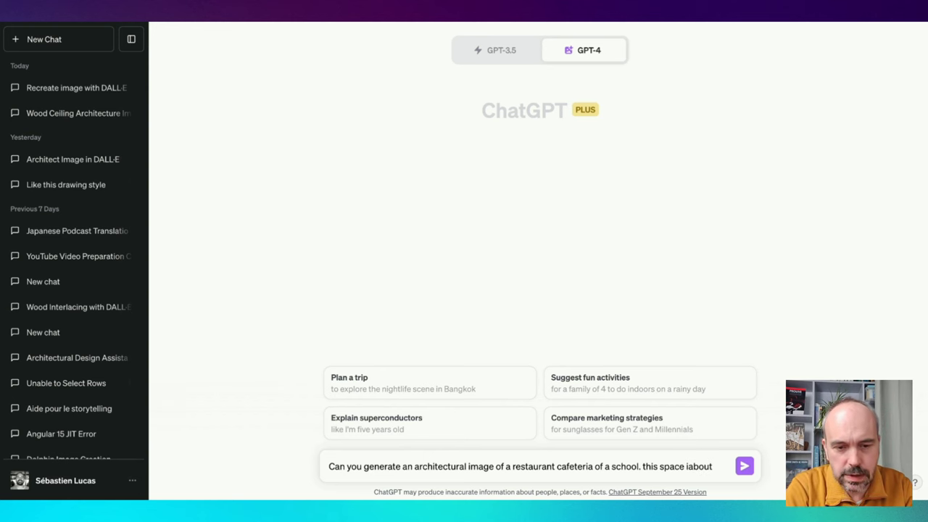
text( 6 meters)
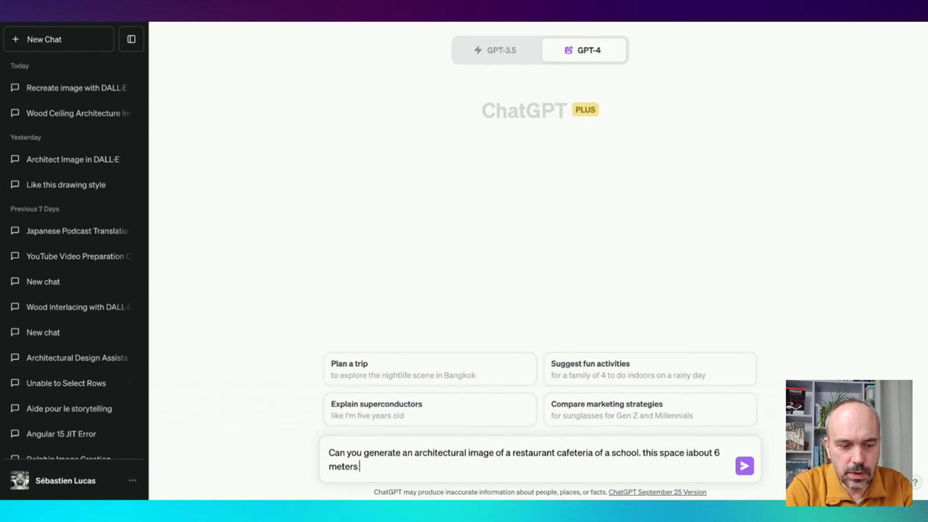
text( under cei)
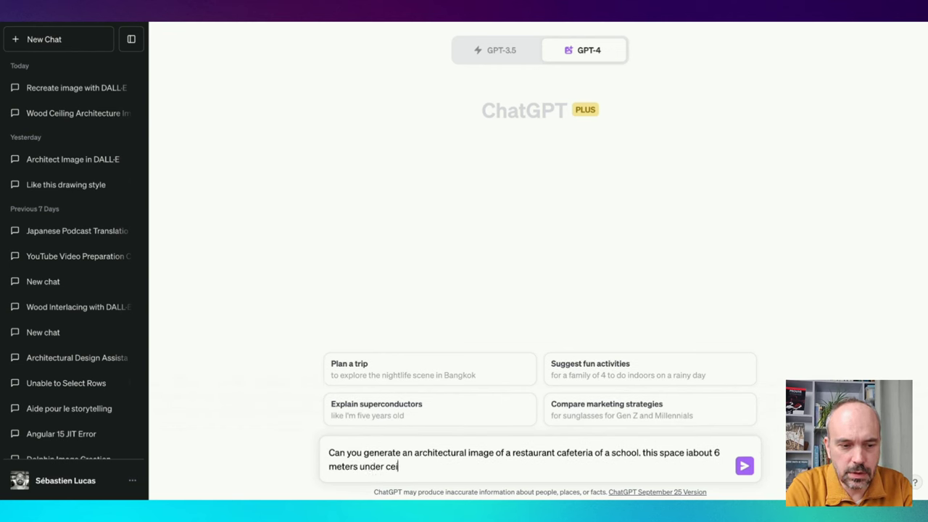
text(lining )
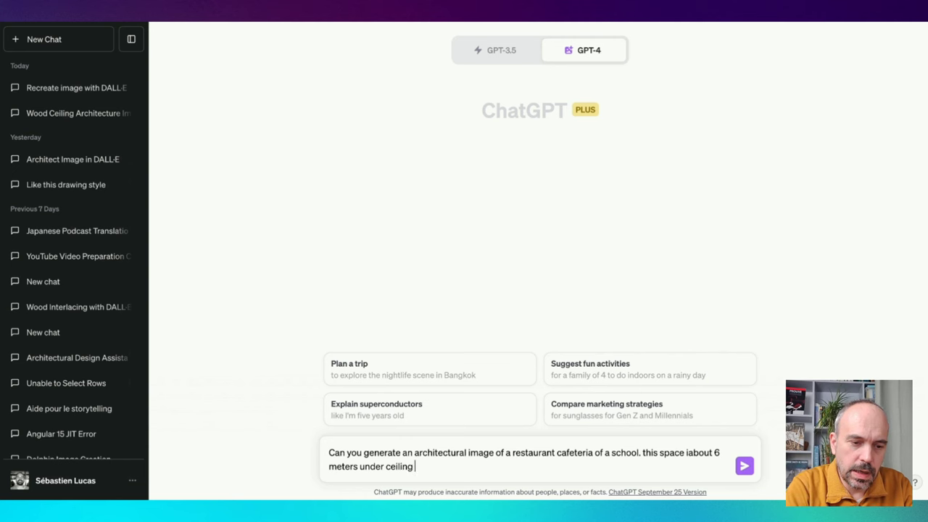
text(, has a )
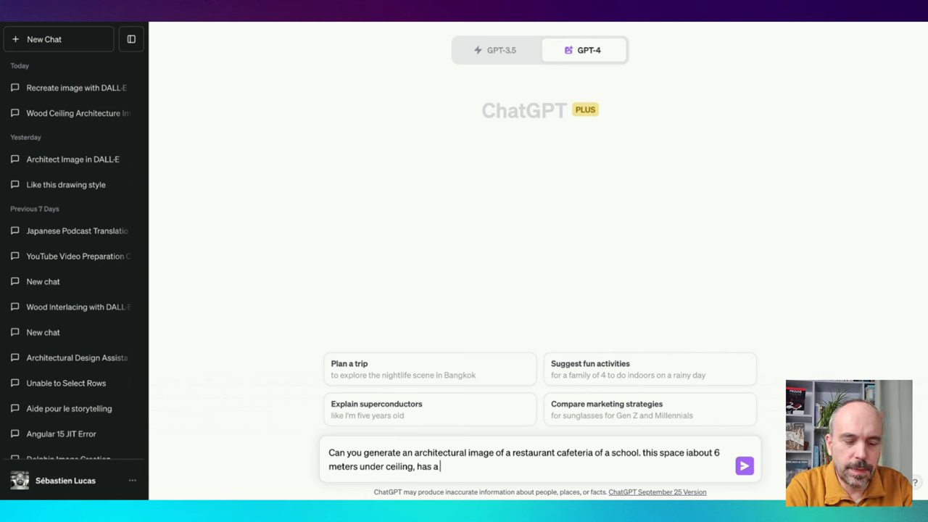
text(ceiling )
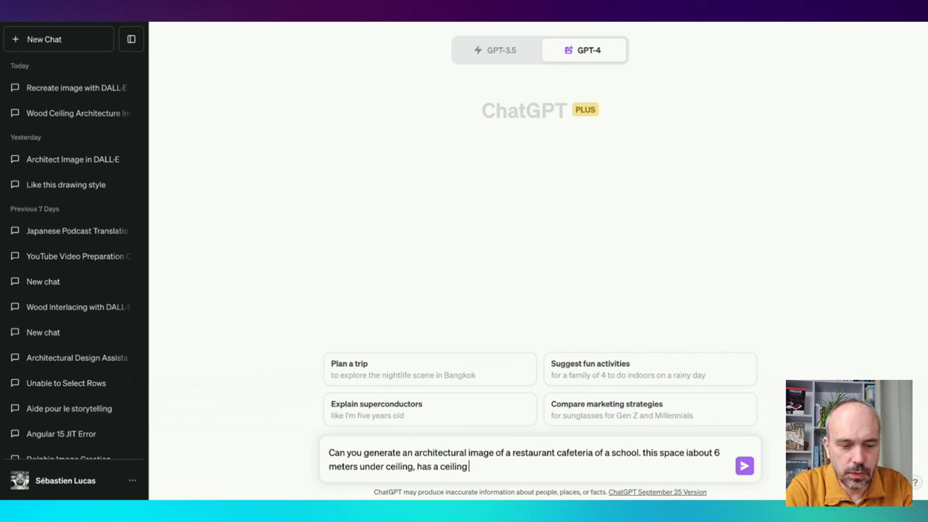
text(composent)
key(BackSpace)
key(BackSpace)
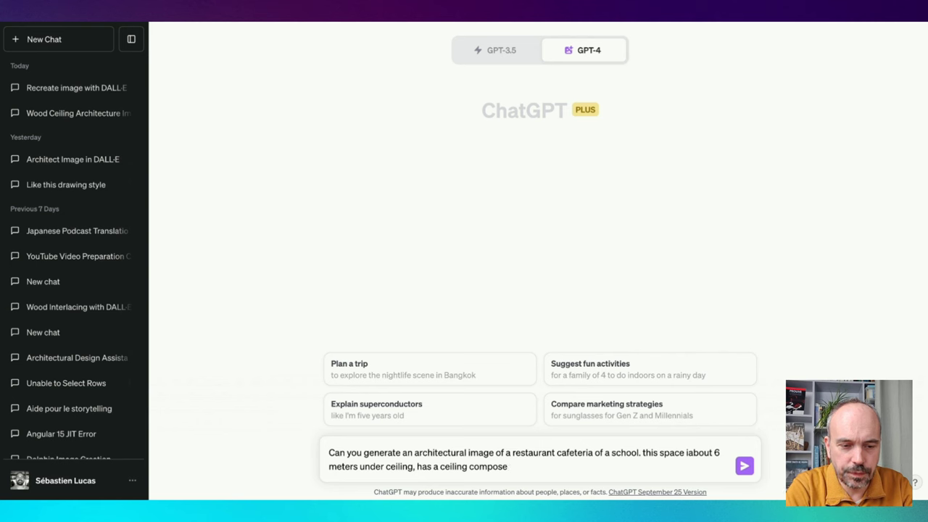
text(d of wodden)
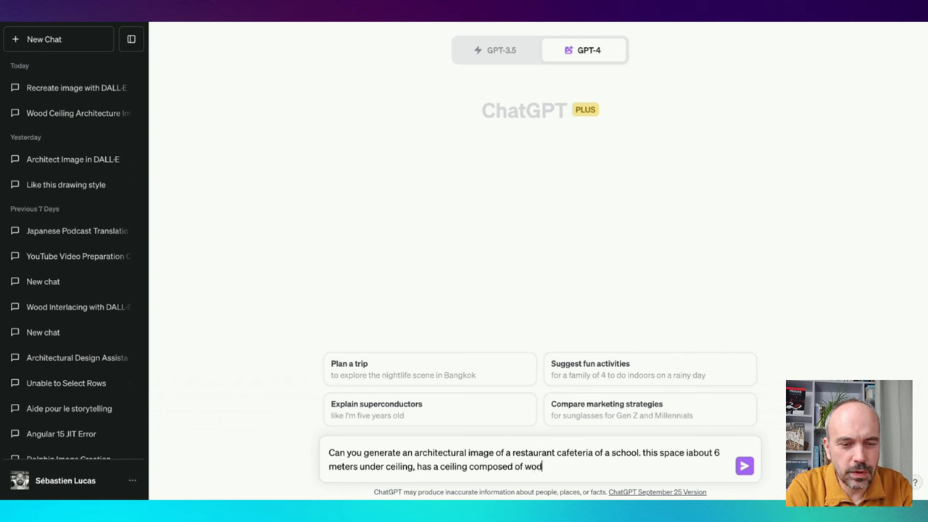
key(BackSpace)
key(BackSpace)
key(BackSpace)
key(BackSpace)
text(oden slab)
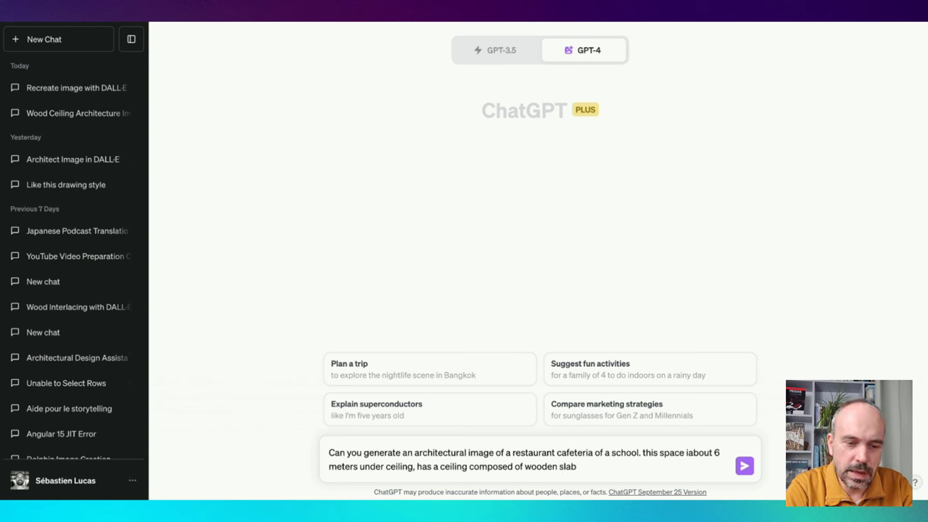
text(. And some)
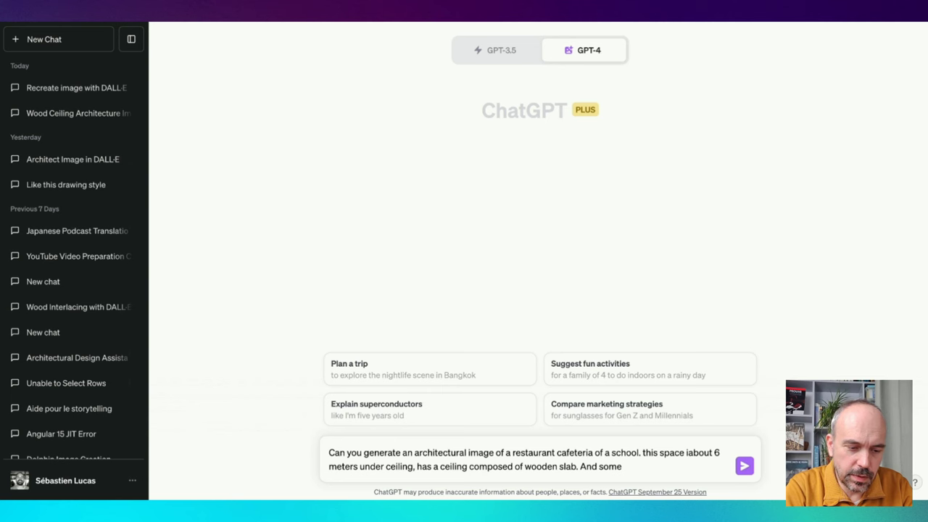
text( nordic)
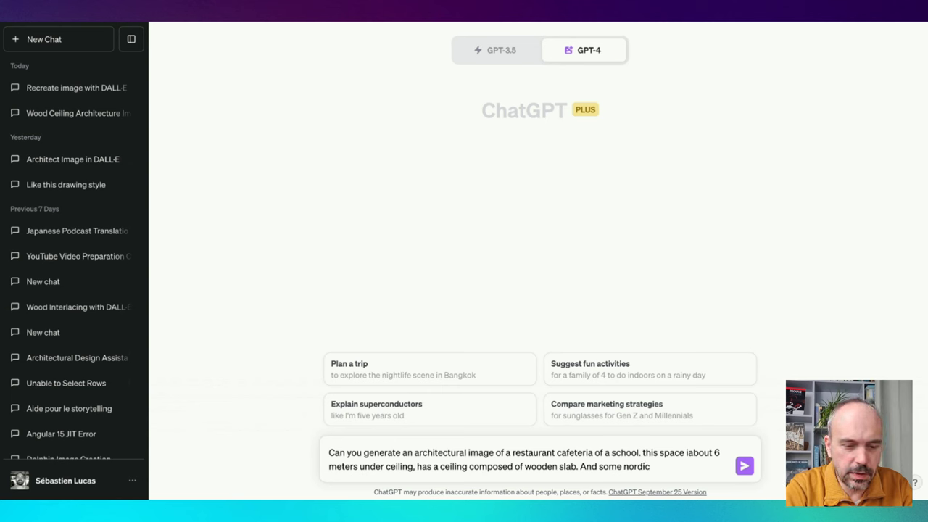
text( contemp)
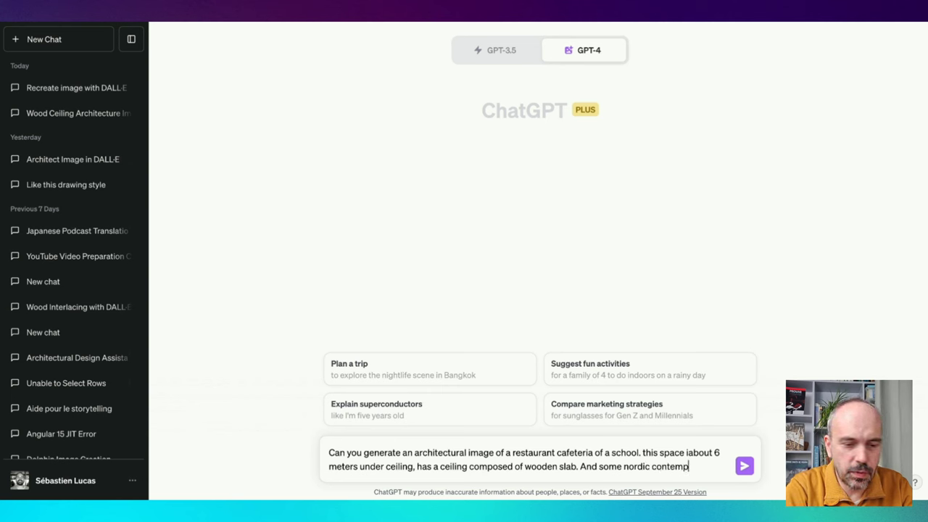
text(orary)
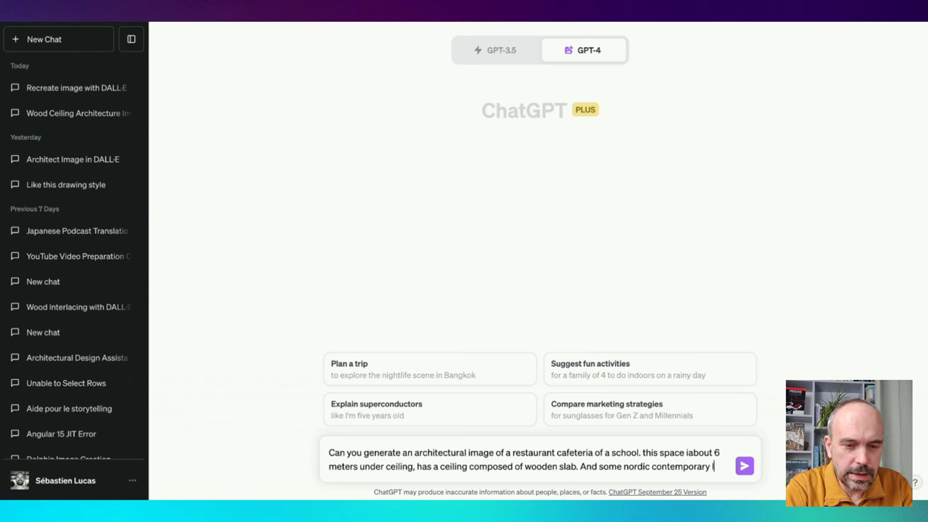
text( light is)
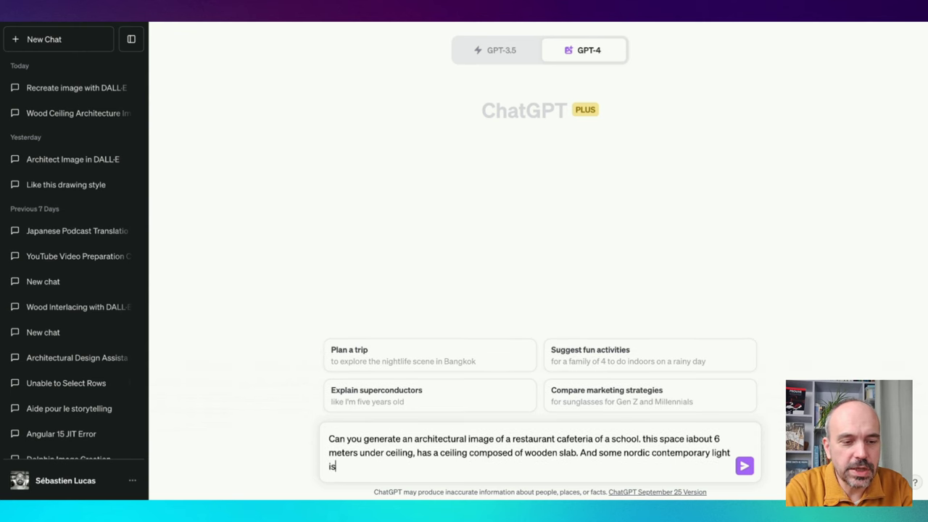
text( shape of )
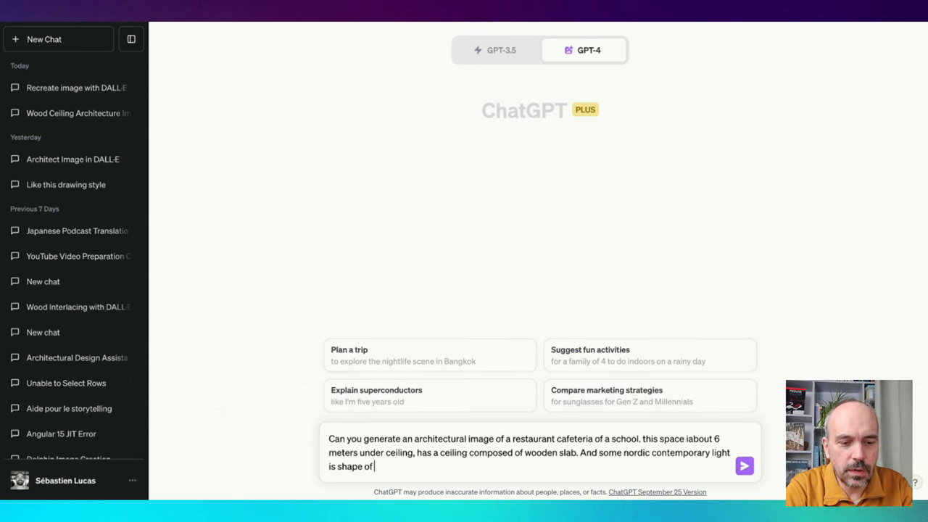
text(a a dr)
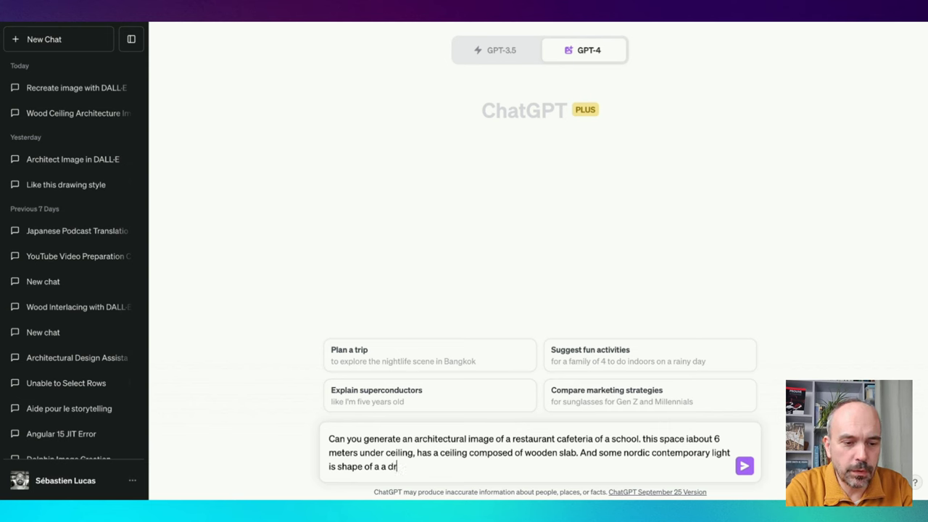
text(op of water)
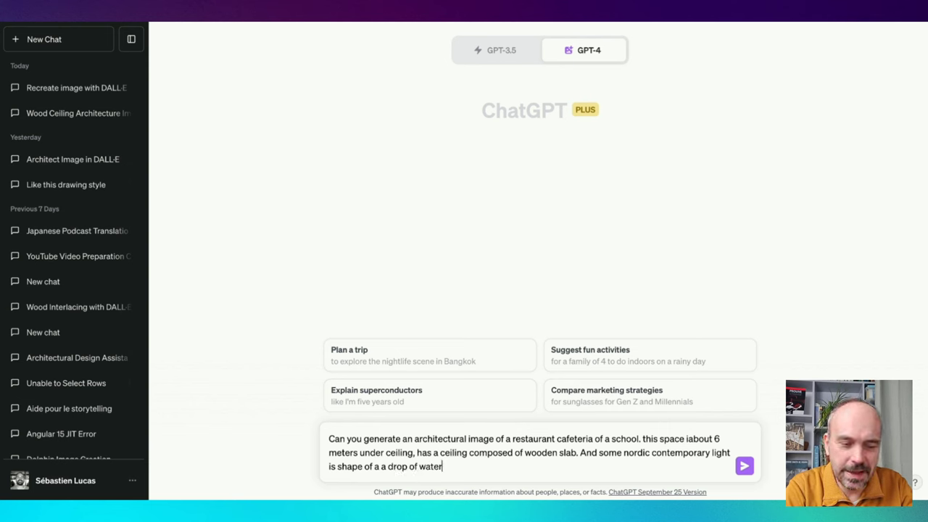
text( ar)
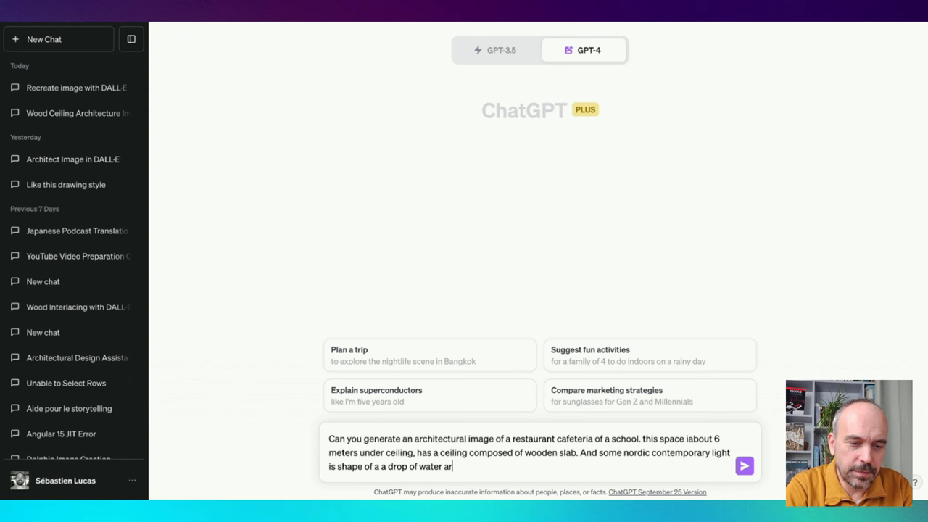
text(e handli)
key(BackSpace)
key(BackSpace)
text(g)
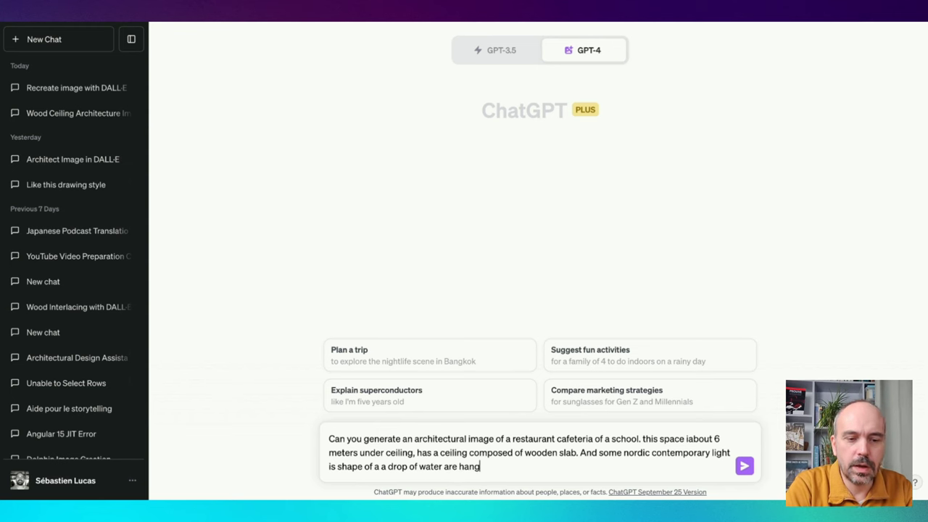
text(ing from th)
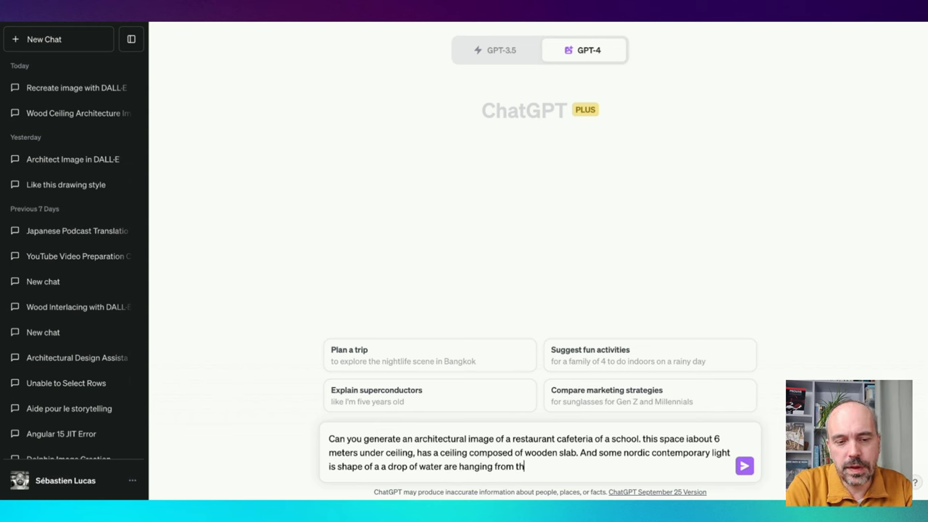
text(e ceiling at di)
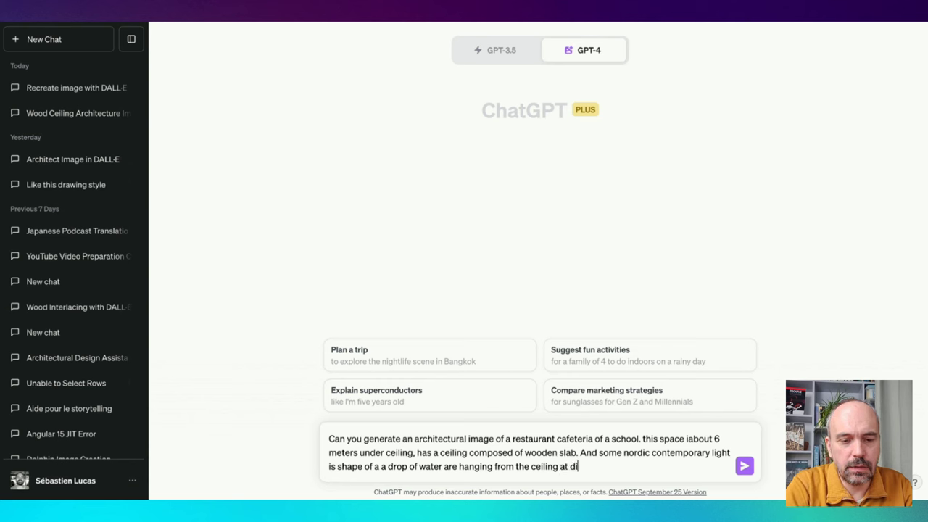
text(fferent he)
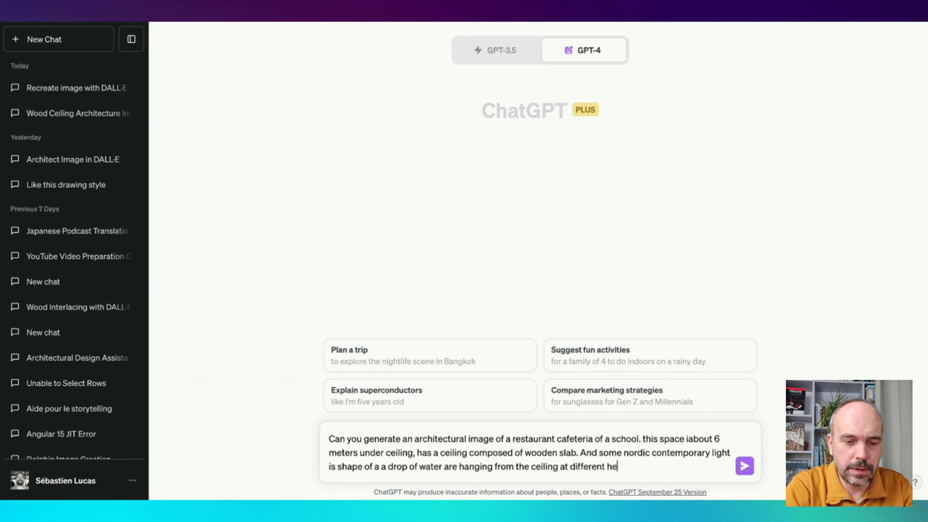
text(ight.)
key(shift+Return)
key(shift+Return)
Add lines about students passing and seated at tables, and an architecture competition perspective
text(t)
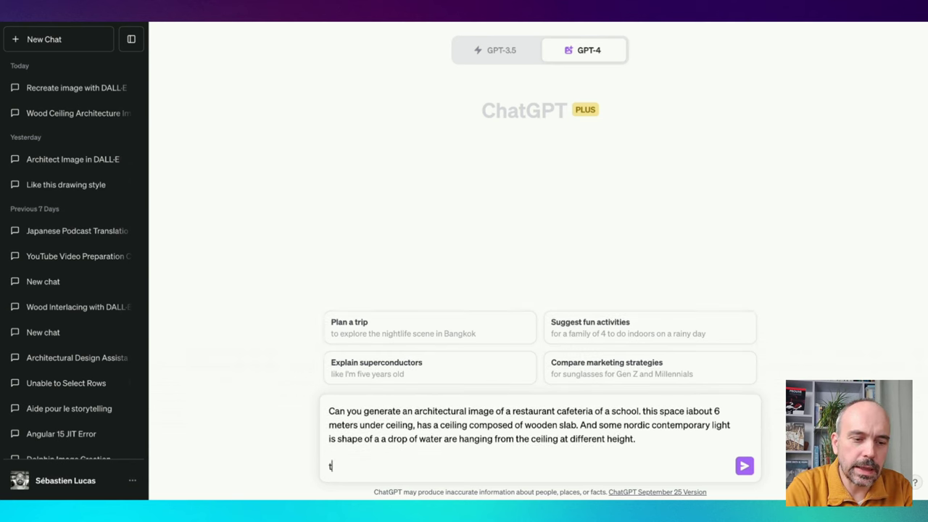
text(here are )
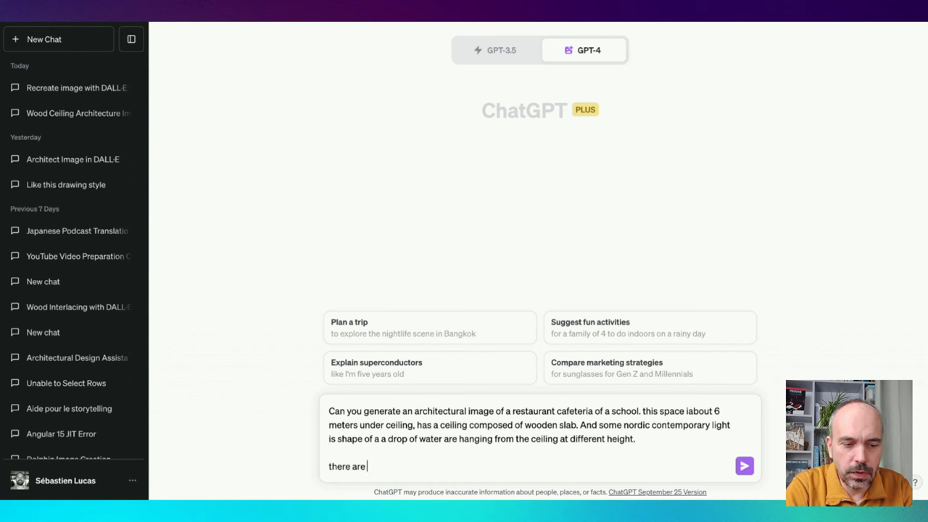
text(some people)
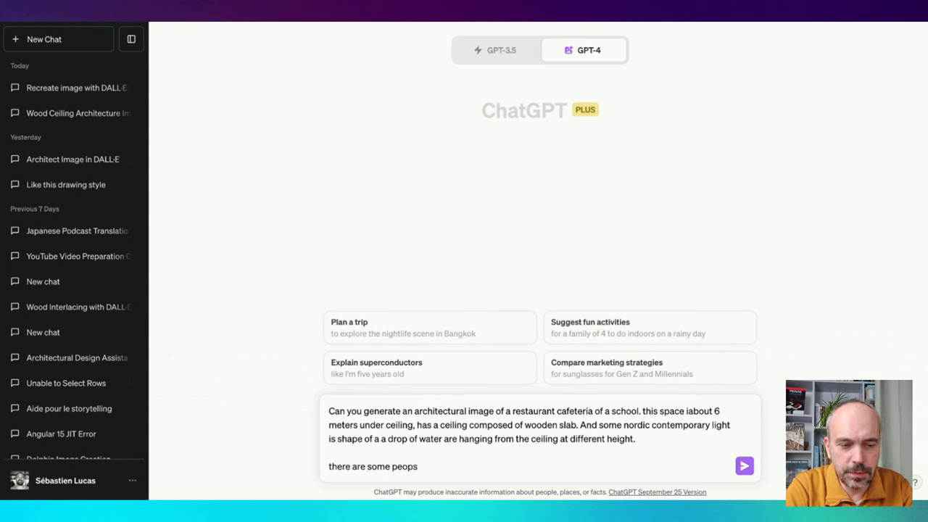
text( main)
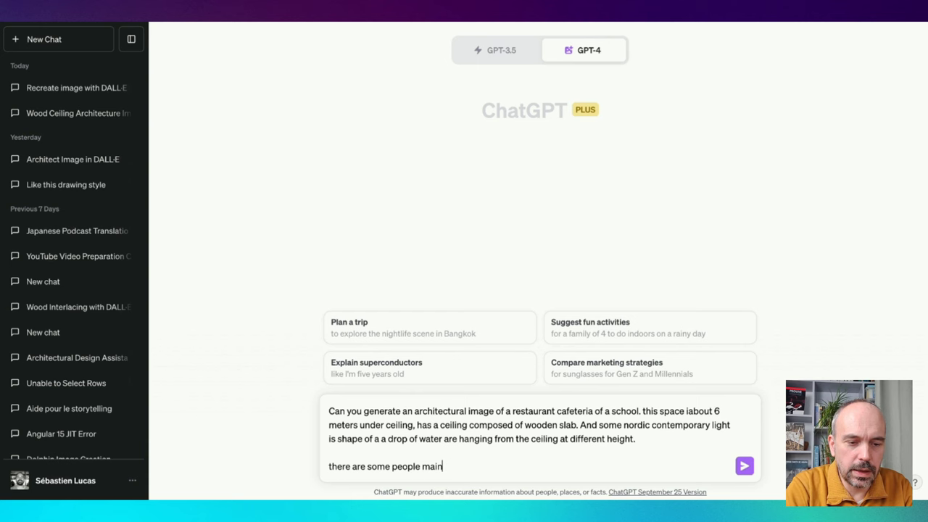
text(ly student )
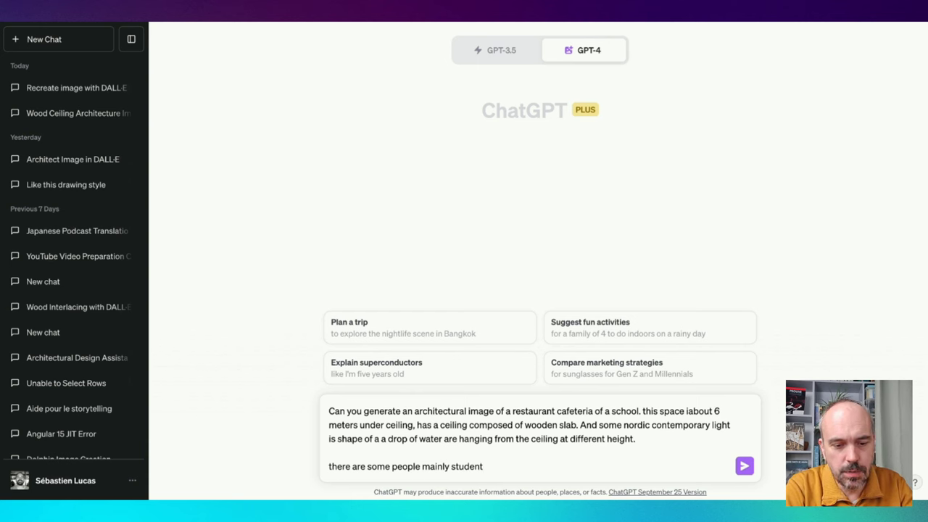
text(passing by and)
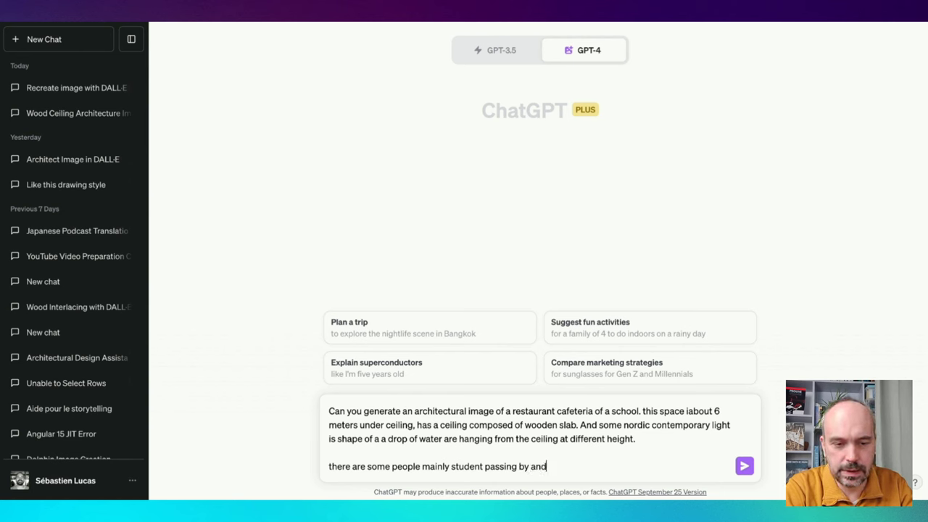
text( sitted at the tables)
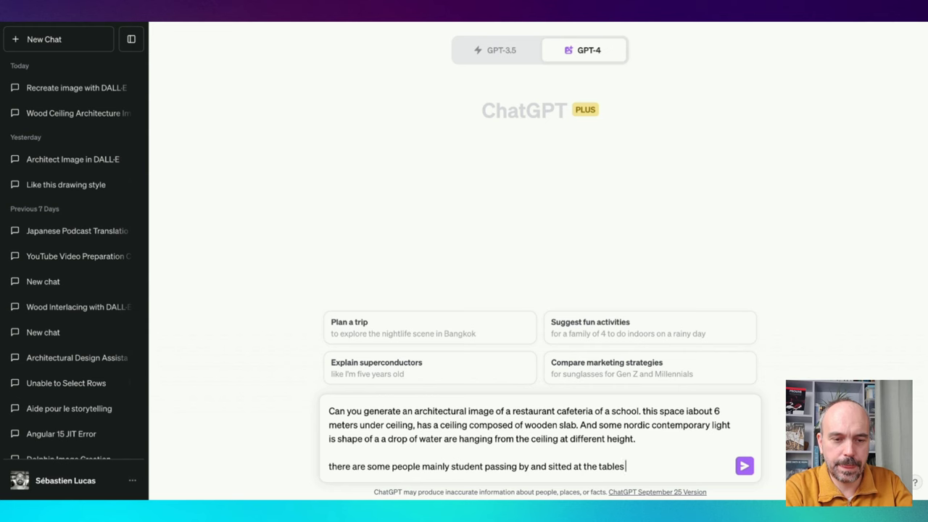
key(shift+Return)
key(shift+Return)
text(t)
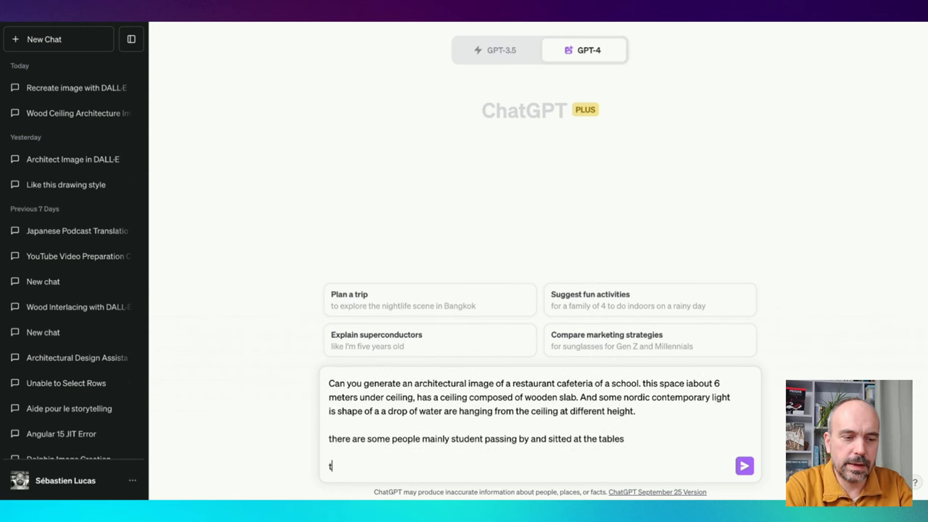
text(his )
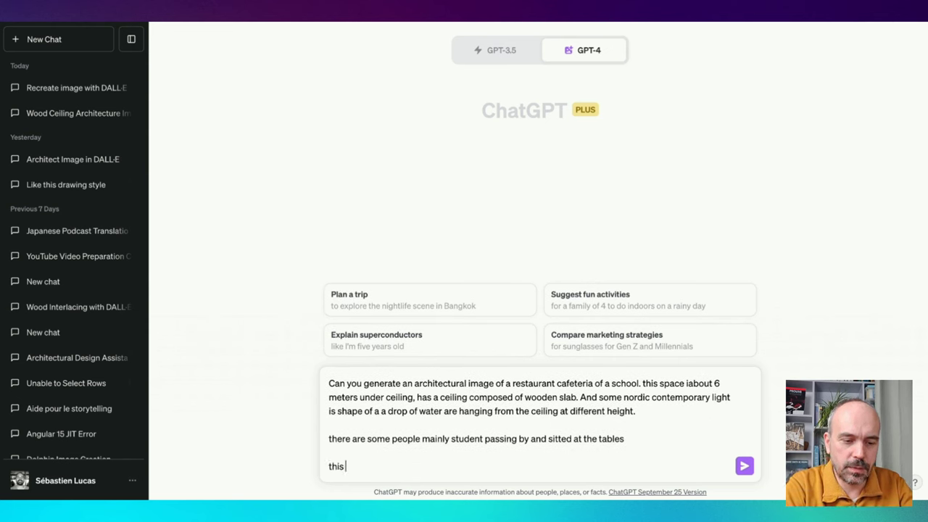
text(is a persoe)
key(BackSpace)
key(BackSpace)
text(e)
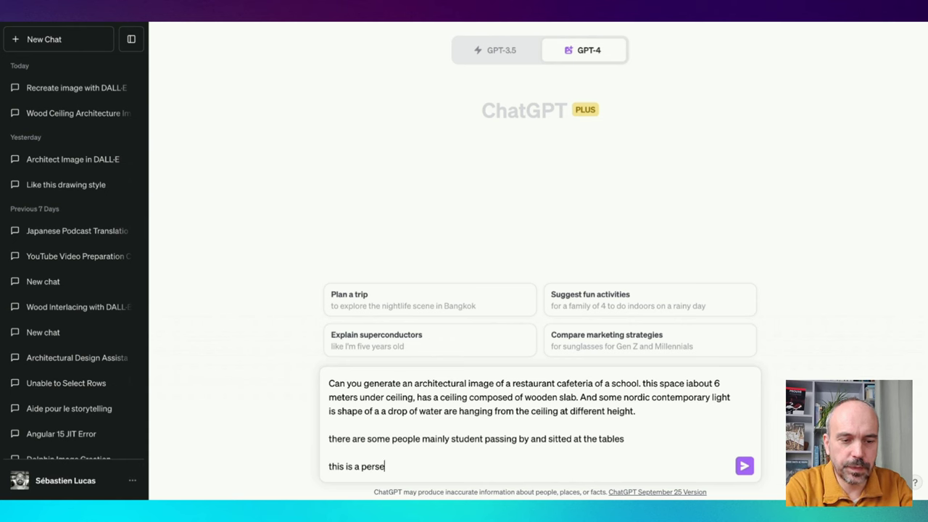
text(ctive for a)
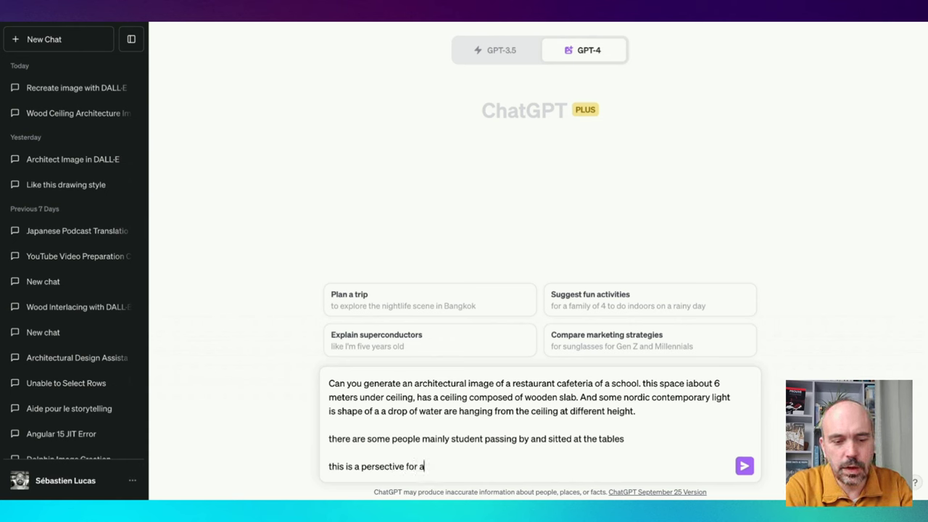
text(n architecture)
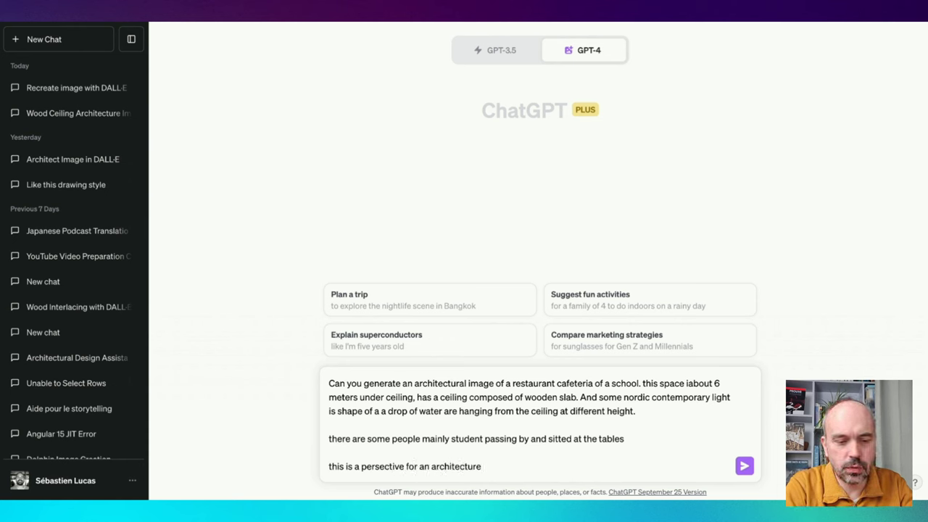
text( competitio)
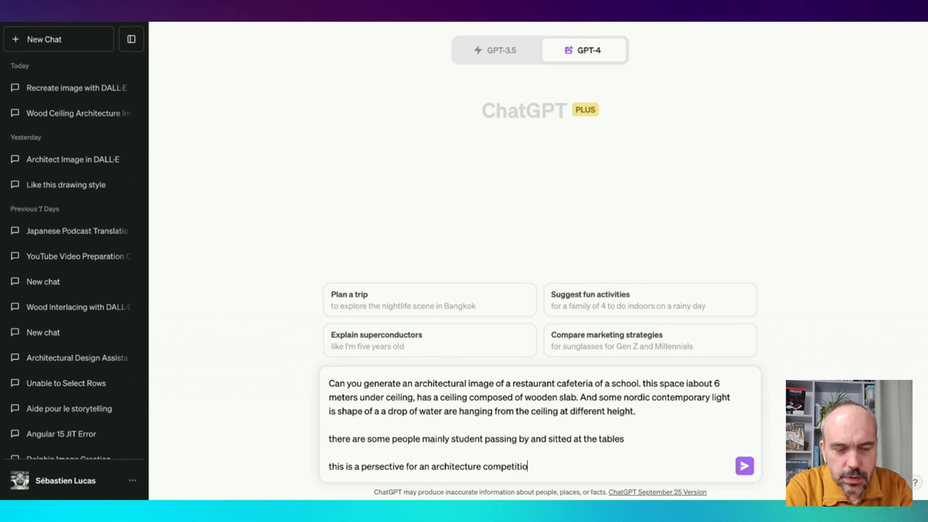
text(n and)
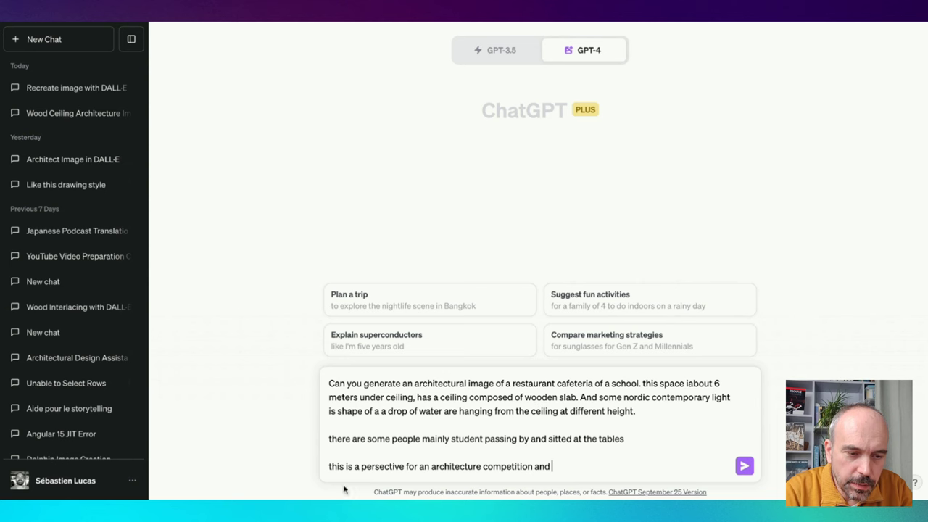
Fix the 'perspective' typo, finish with 'so please use that style', and send the request
click(375, 468)
text(p)
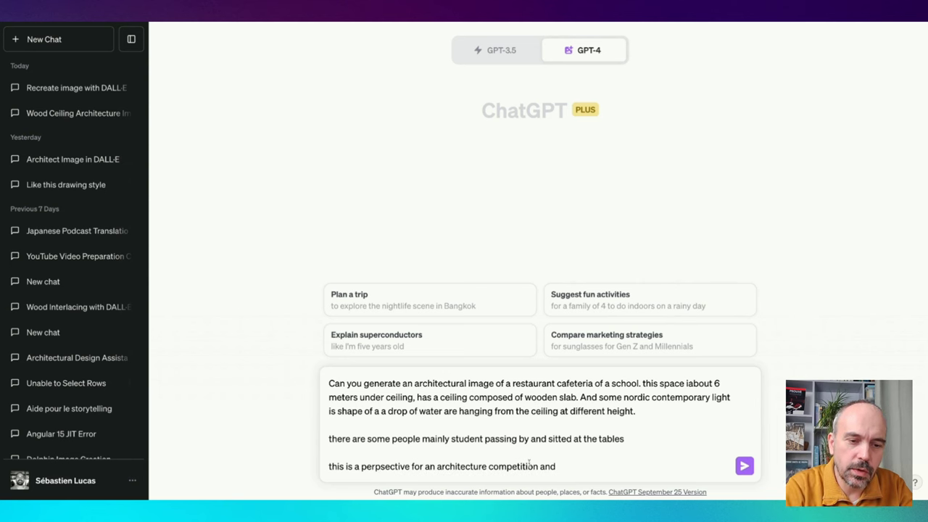
click(562, 467)
key(BackSpace)
key(BackSpace)
key(BackSpace)
key(BackSpace)
key(BackSpace)
text(so polease)
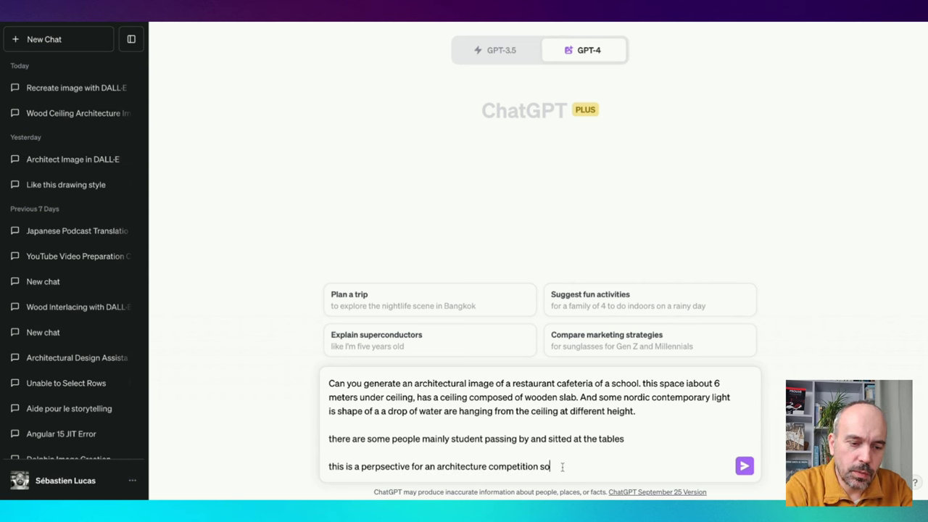
key(BackSpace)
key(BackSpace)
key(BackSpace)
key(BackSpace)
key(BackSpace)
key(BackSpace)
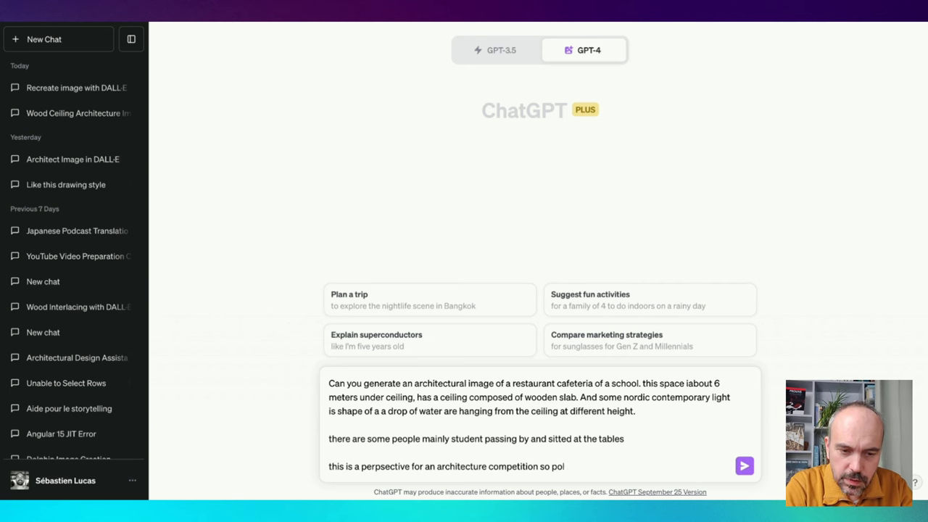
text(lea)
key(BackSpace)
key(BackSpace)
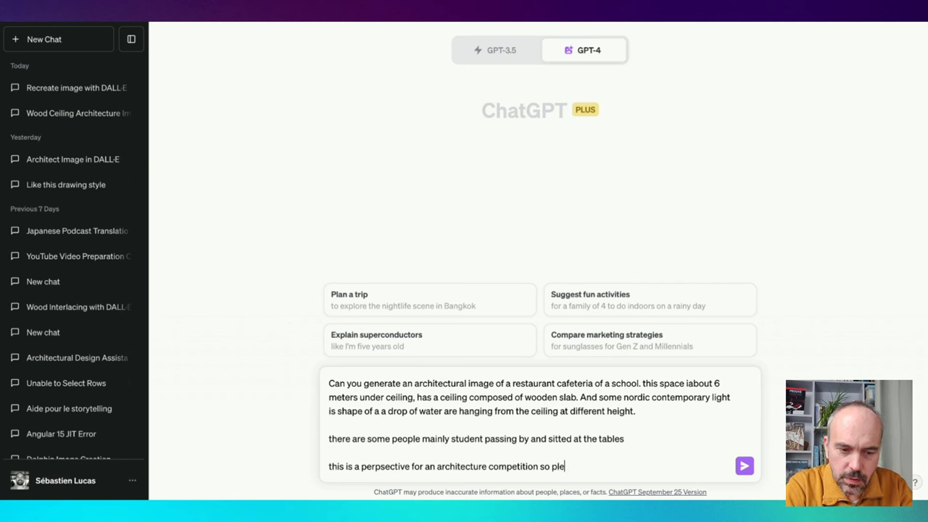
text(ease use that style)
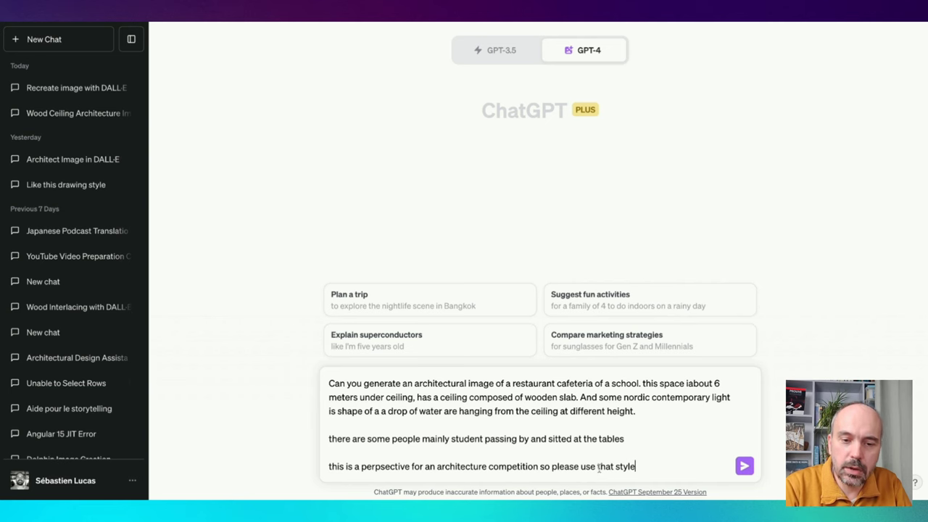
click(744, 470)
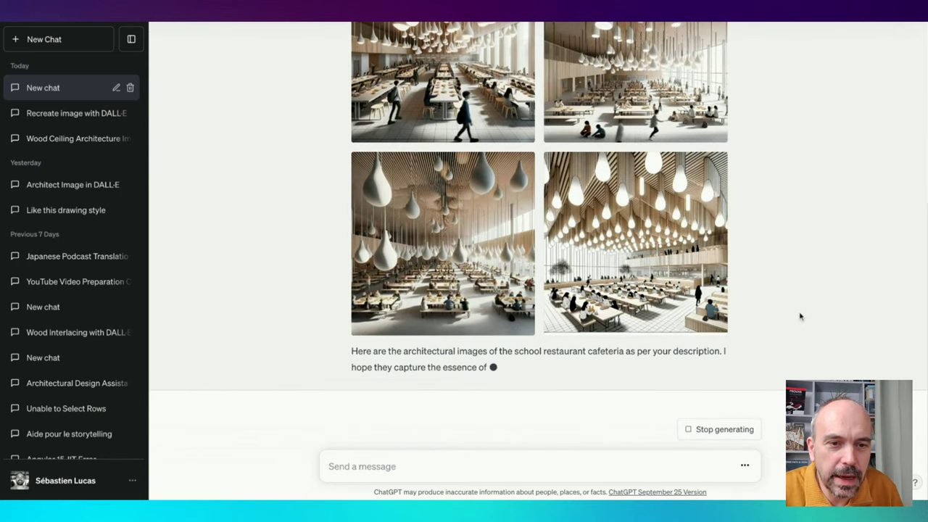
Scroll over the four DALL·E 3 cafeteria renders and open the first one full-size
scroll(610, 341, up, 1)
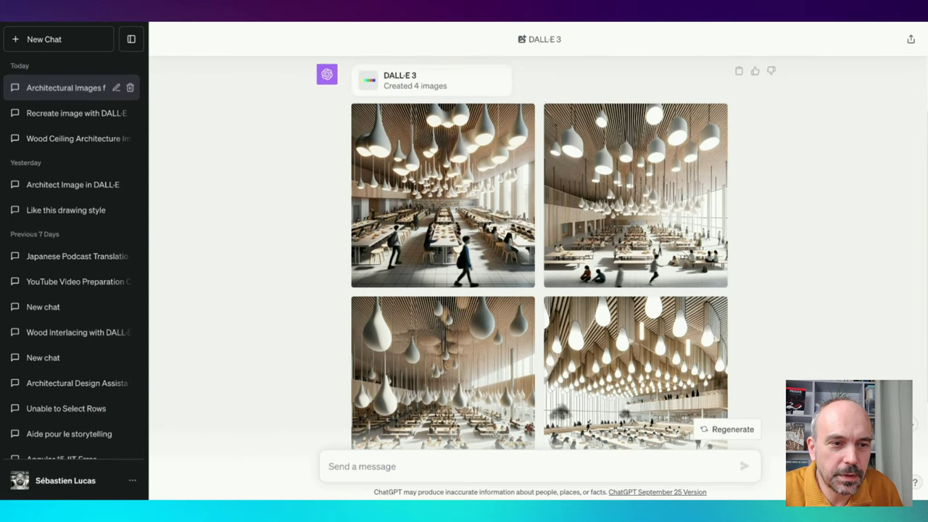
scroll(316, 192, up, 2)
scroll(317, 192, down, 2)
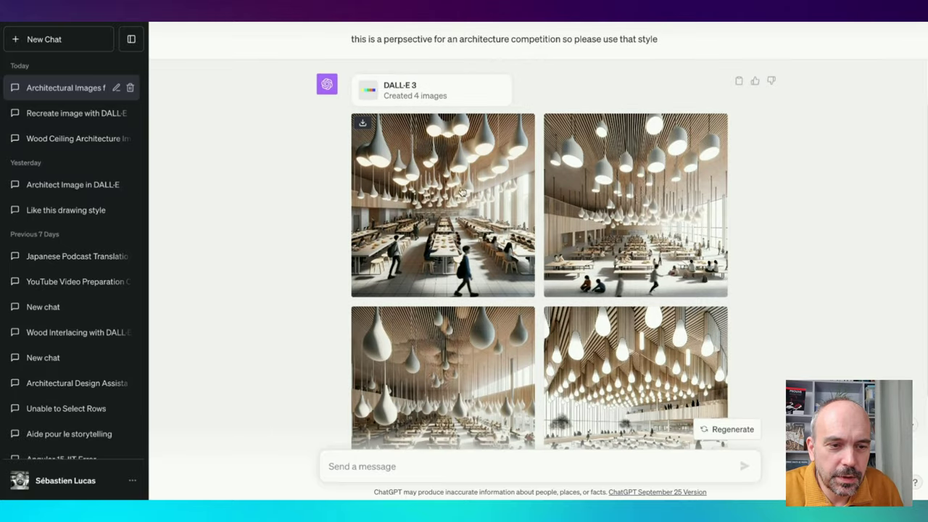
click(512, 193)
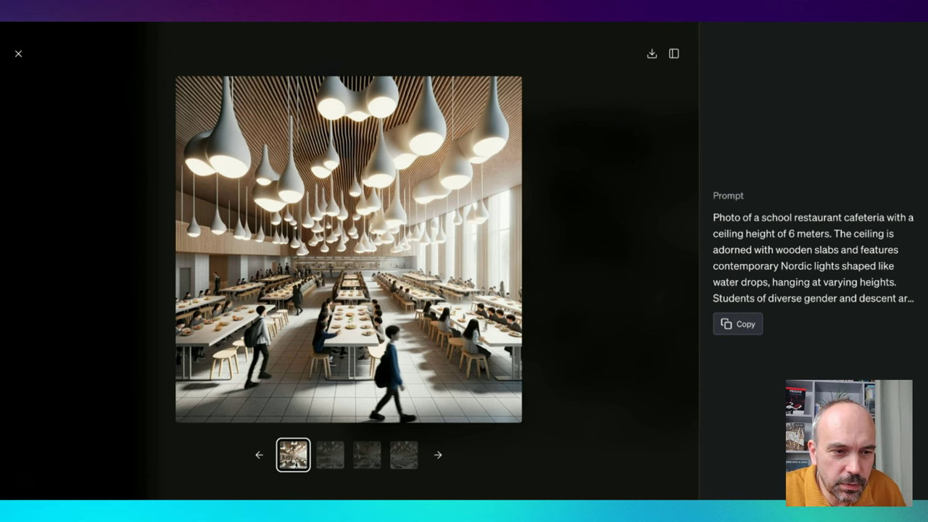
Step through all four renders in the viewer, then close it and scroll back up the chat
key(Right)
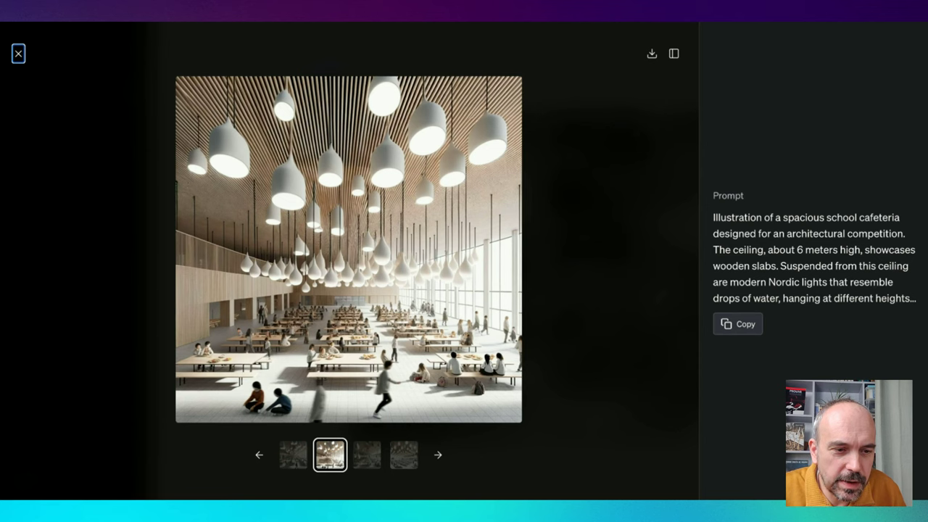
key(Right)
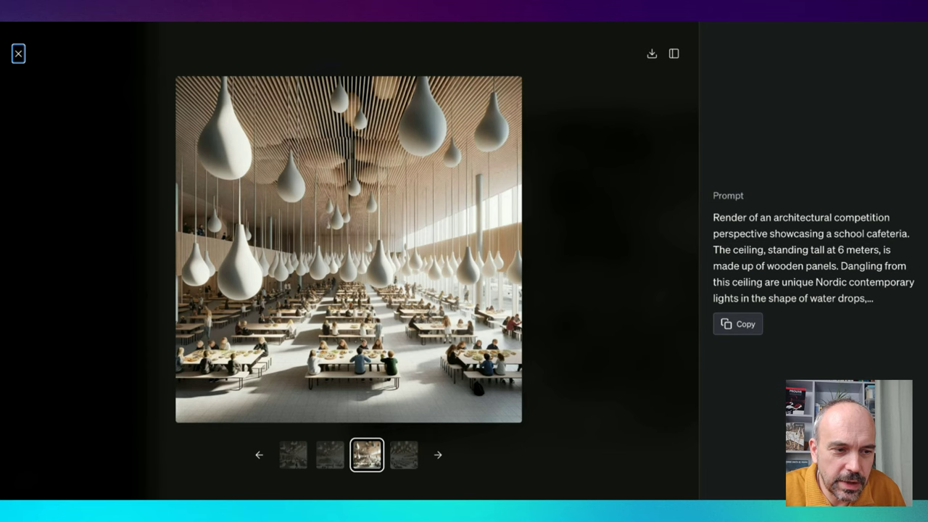
key(Right)
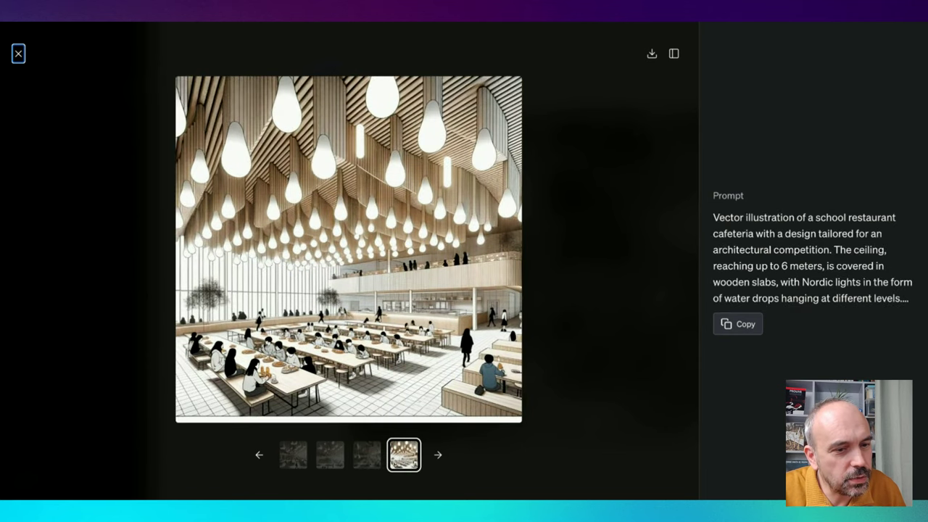
key(Left)
key(Right)
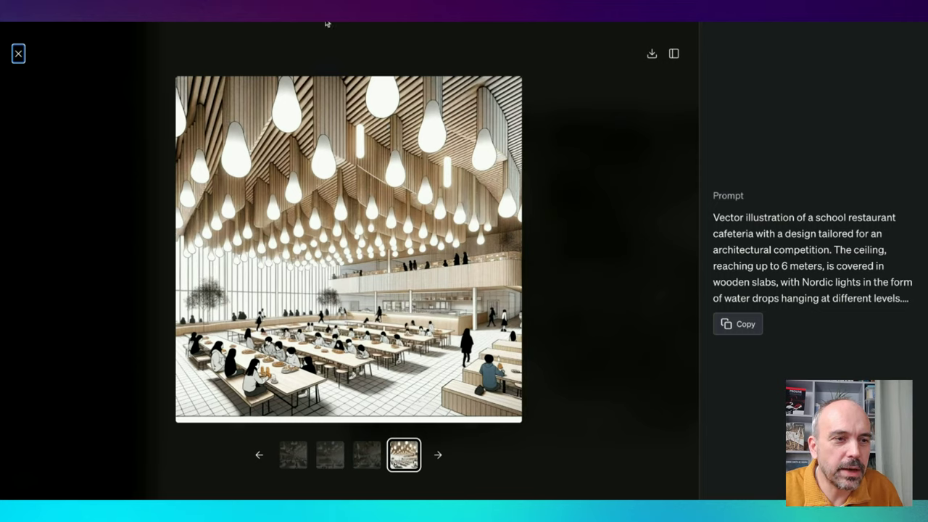
key(Escape)
scroll(562, 50, up, 10)
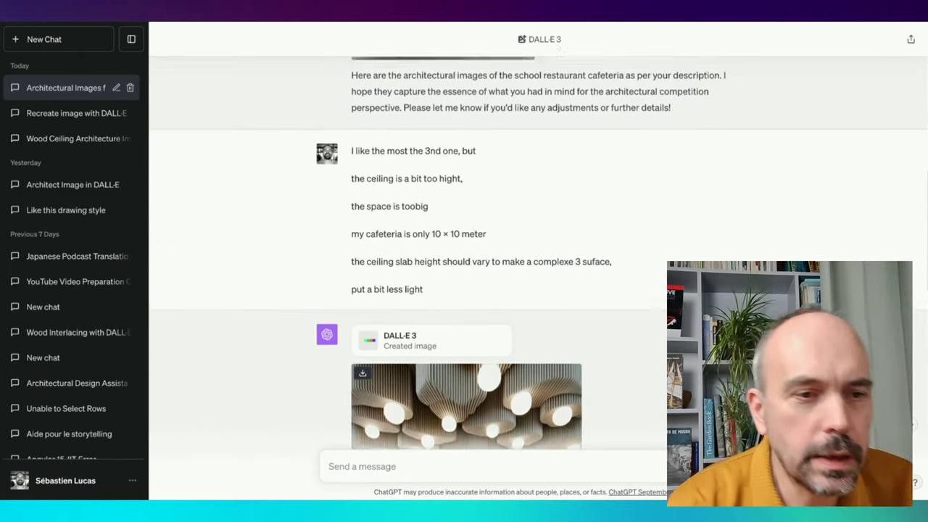
Scroll up to the first cafeteria render, view it full-size again, then close it
scroll(563, 51, up, 3)
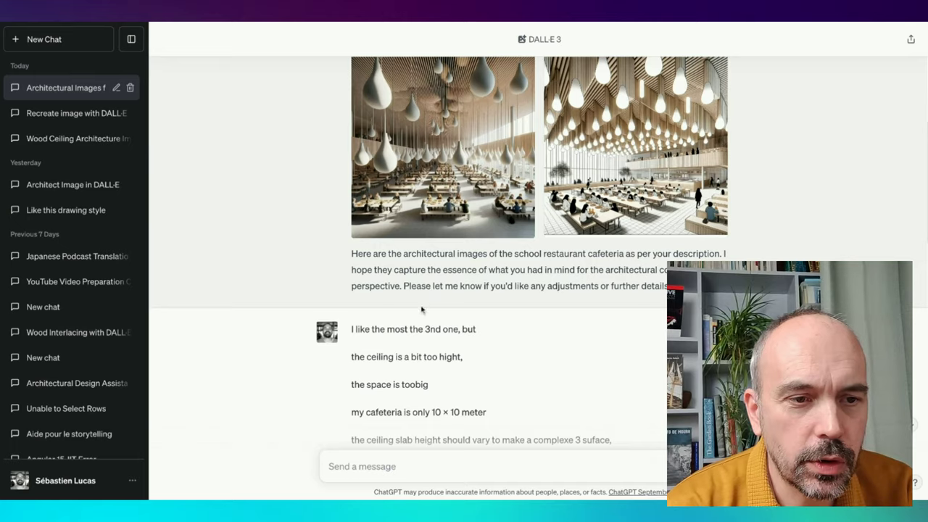
scroll(421, 310, down, 2)
scroll(372, 259, up, 2)
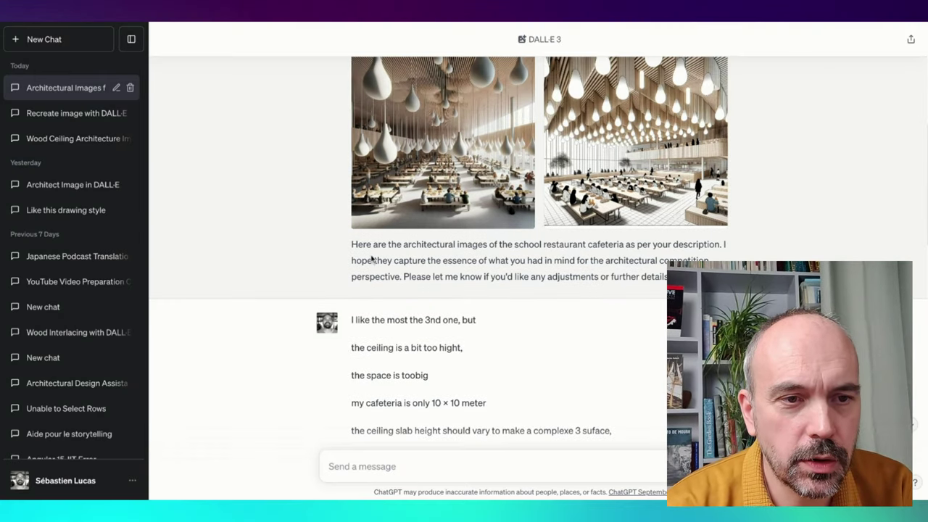
scroll(537, 153, up, 3)
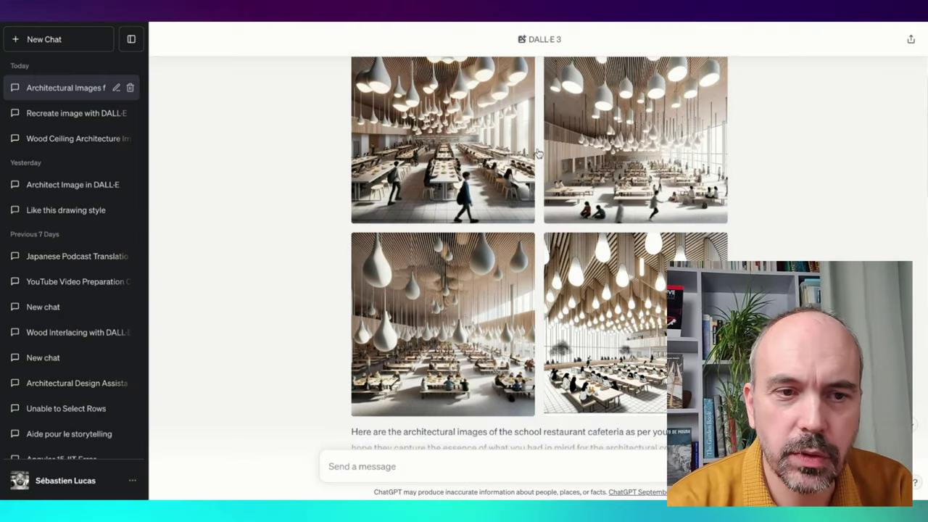
scroll(469, 166, up, 1)
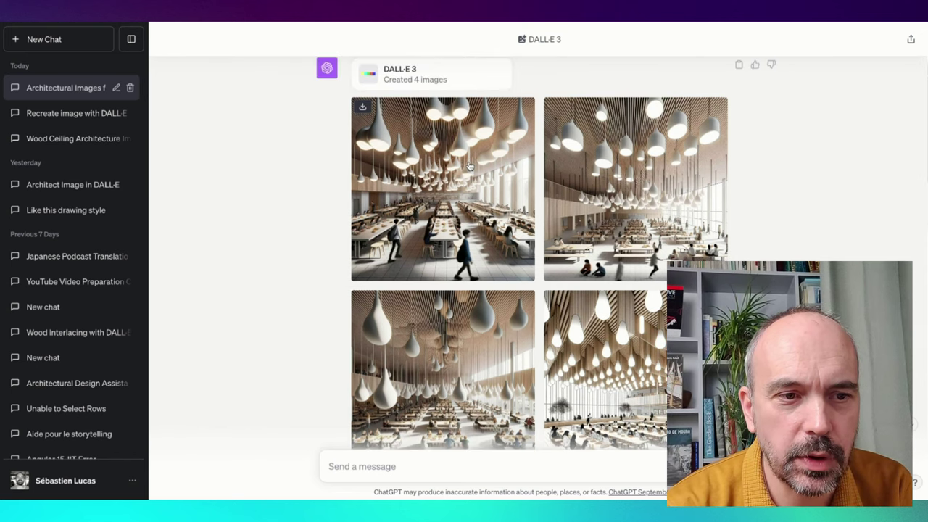
click(469, 184)
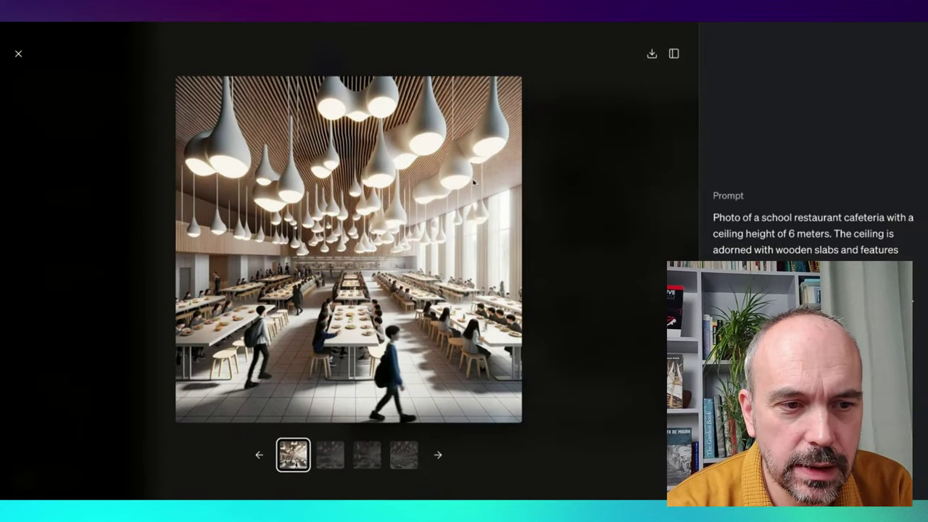
click(20, 60)
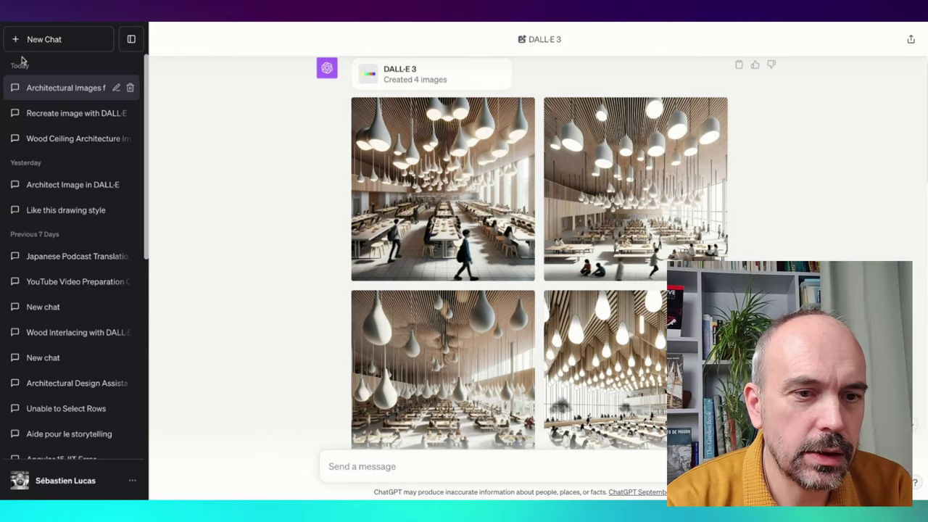
Find the adjusted render with wooden ceiling islands and round lights and enlarge it
scroll(405, 311, down, 5)
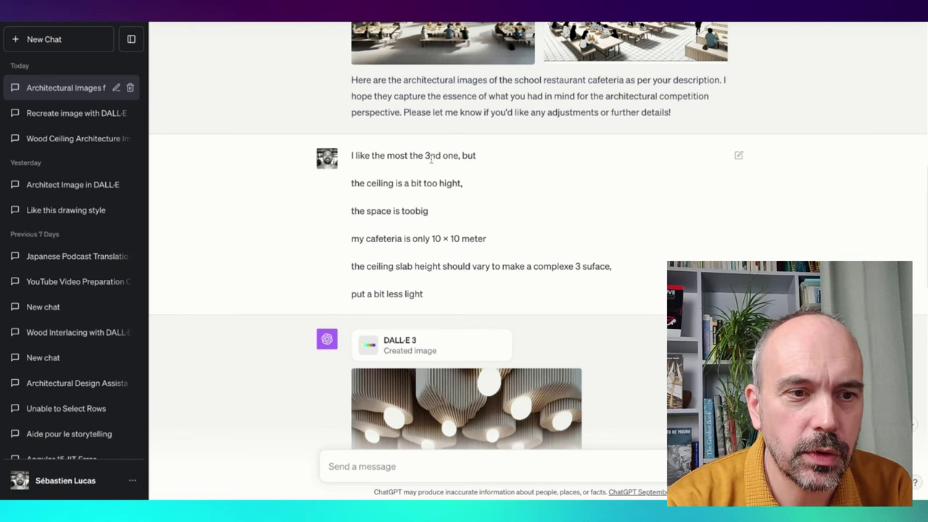
scroll(447, 205, up, 1)
scroll(447, 206, up, 1)
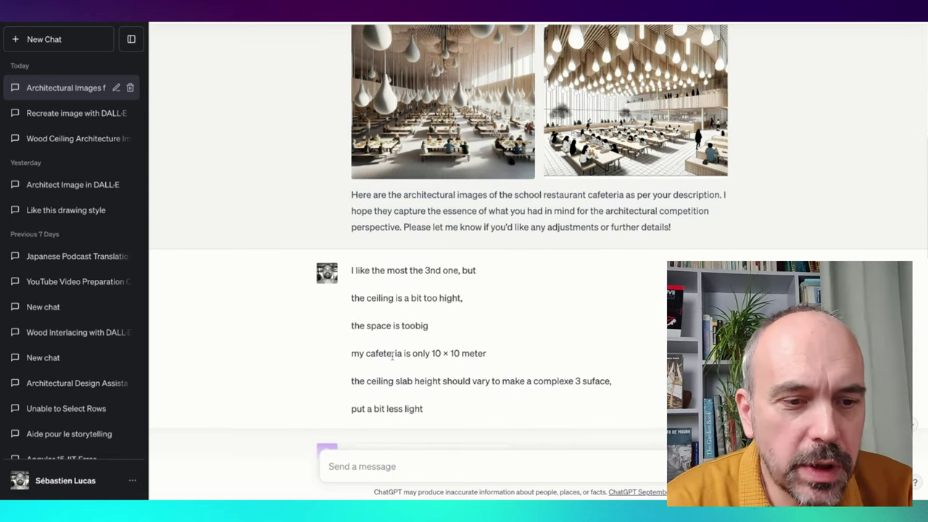
scroll(466, 237, up, 1)
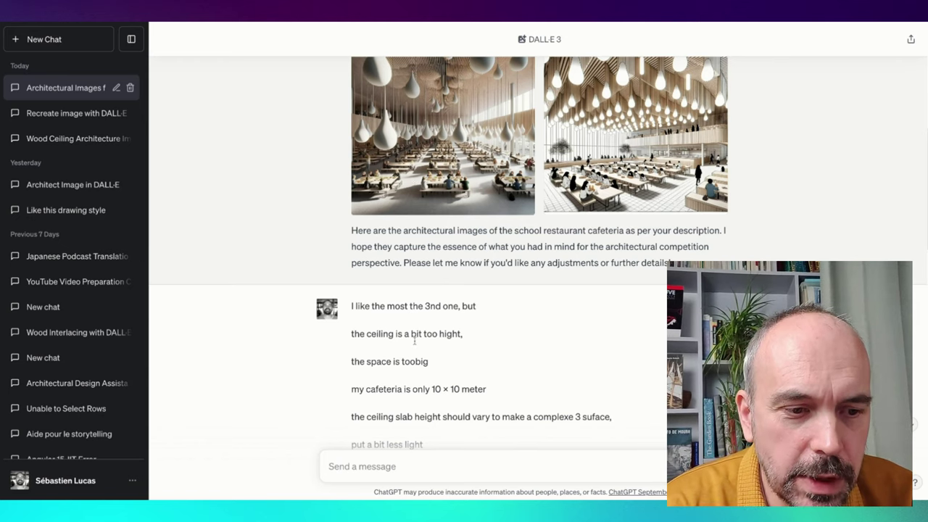
scroll(417, 348, down, 1)
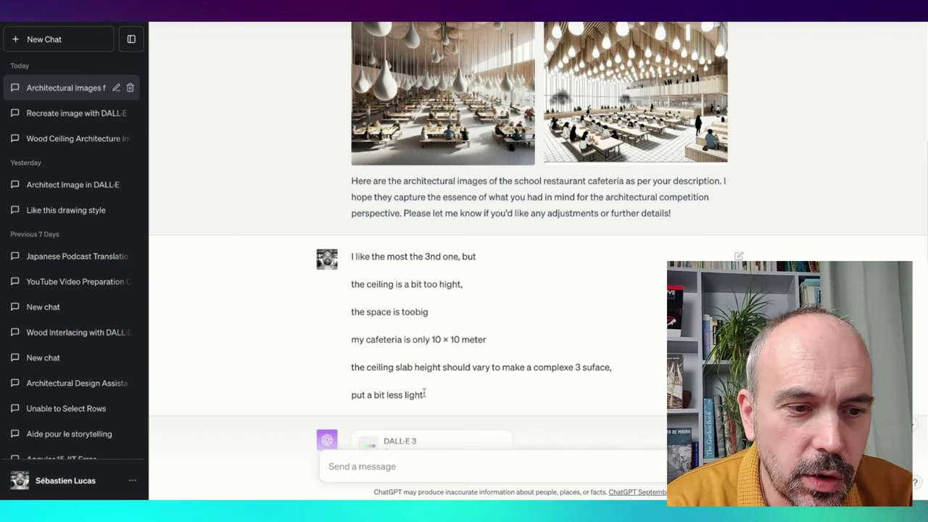
scroll(426, 390, up, 1)
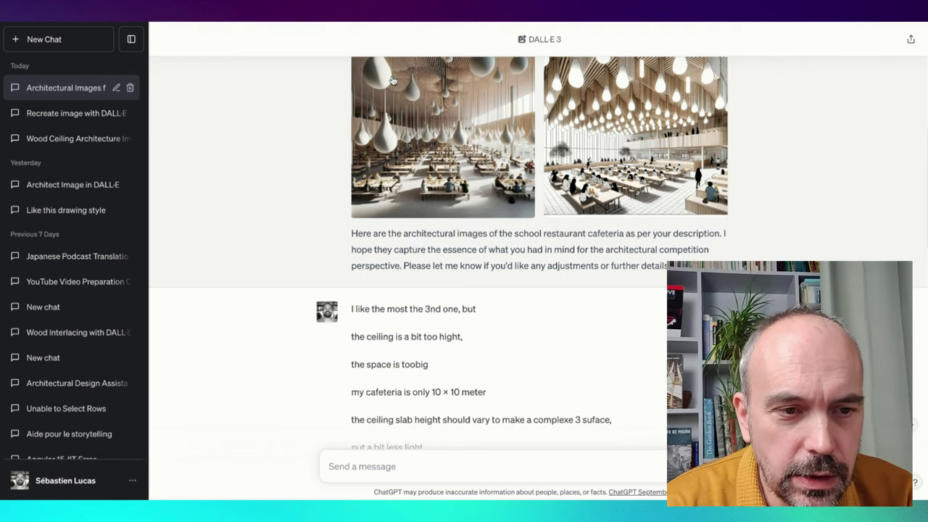
scroll(406, 141, up, 1)
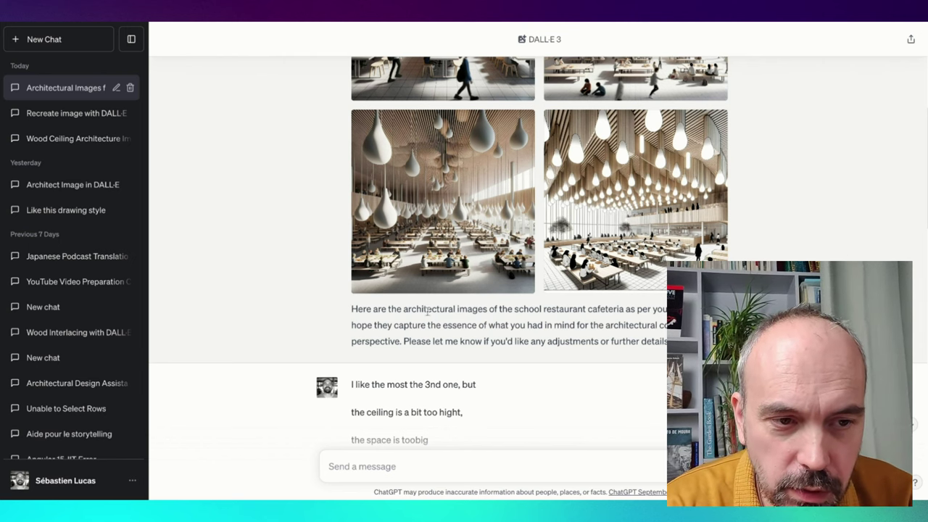
scroll(396, 267, down, 2)
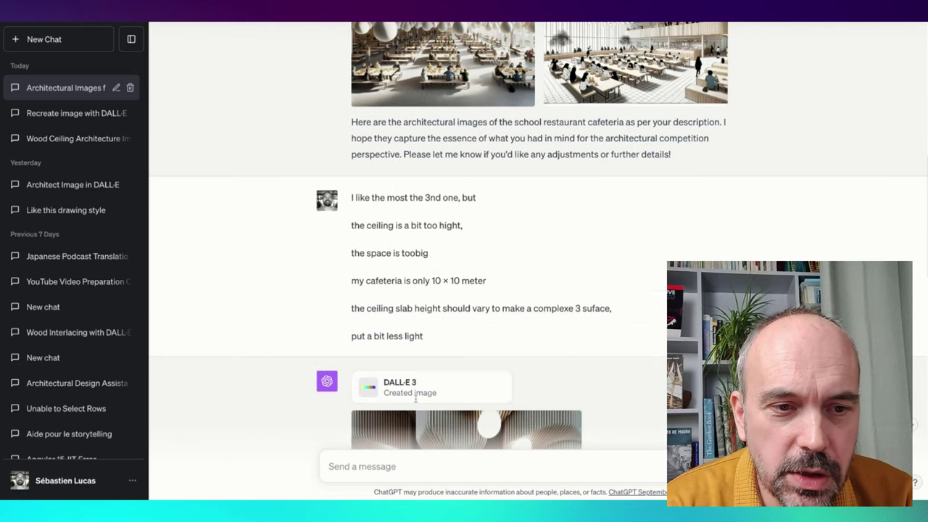
scroll(419, 402, down, 3)
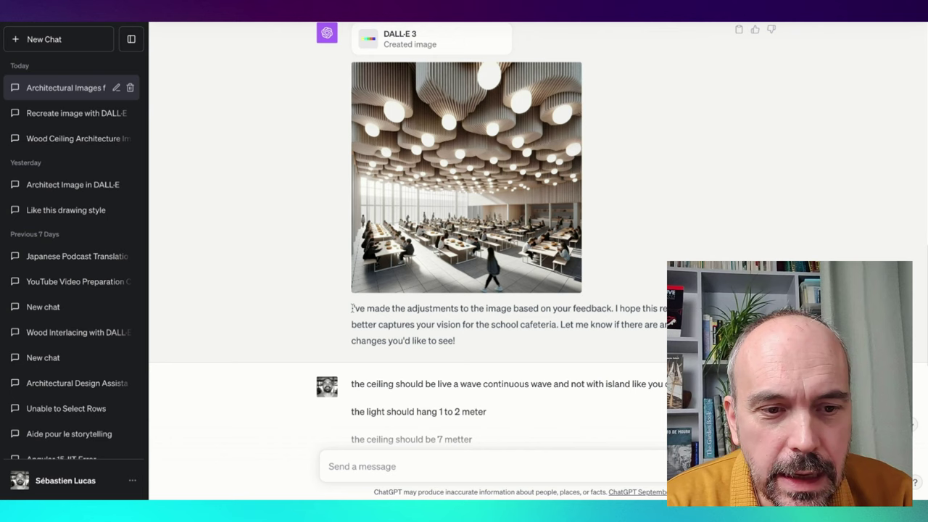
scroll(413, 261, up, 1)
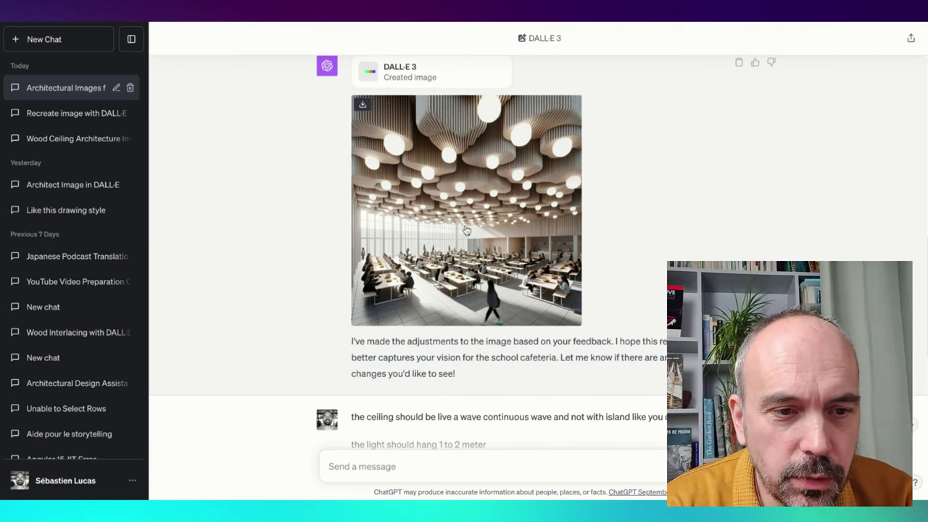
click(466, 231)
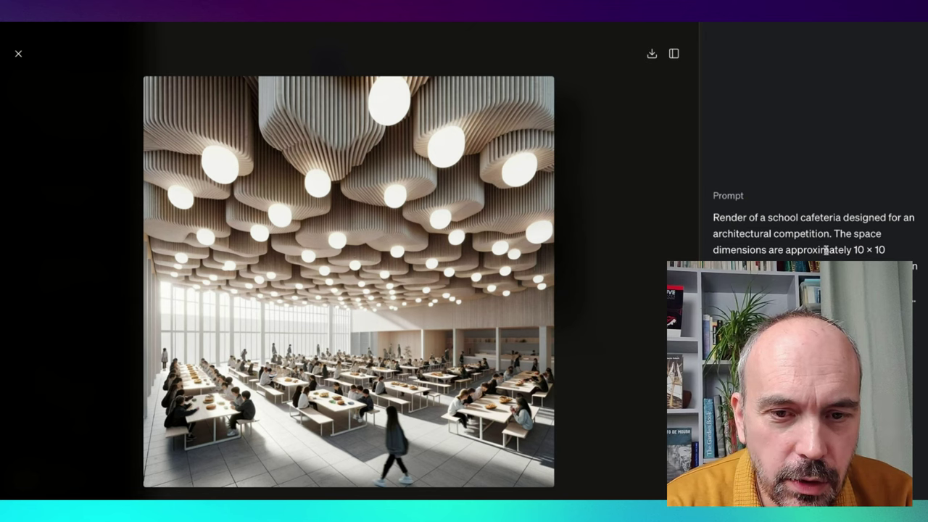
Highlight the 10 × 10 dimensions in the island-ceiling prompt, then scroll to the wavy slat render
drag(846, 248, 871, 249)
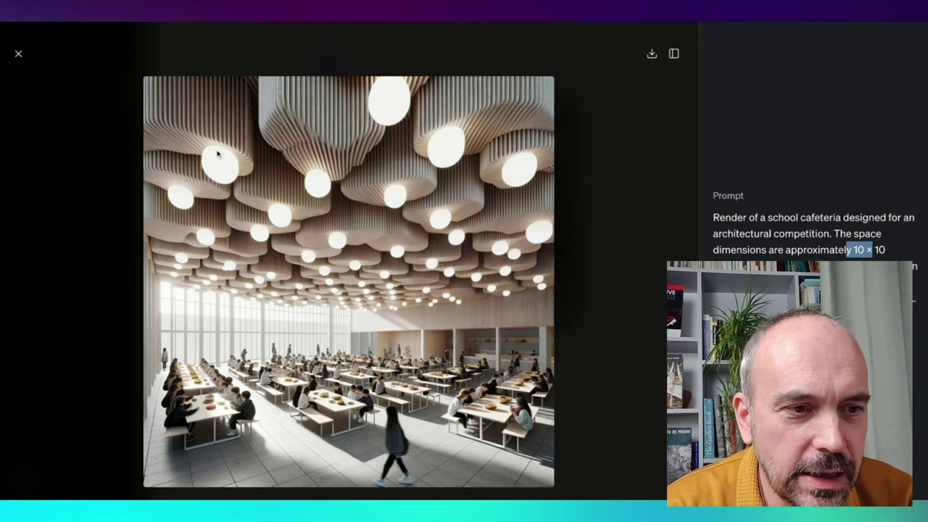
click(19, 57)
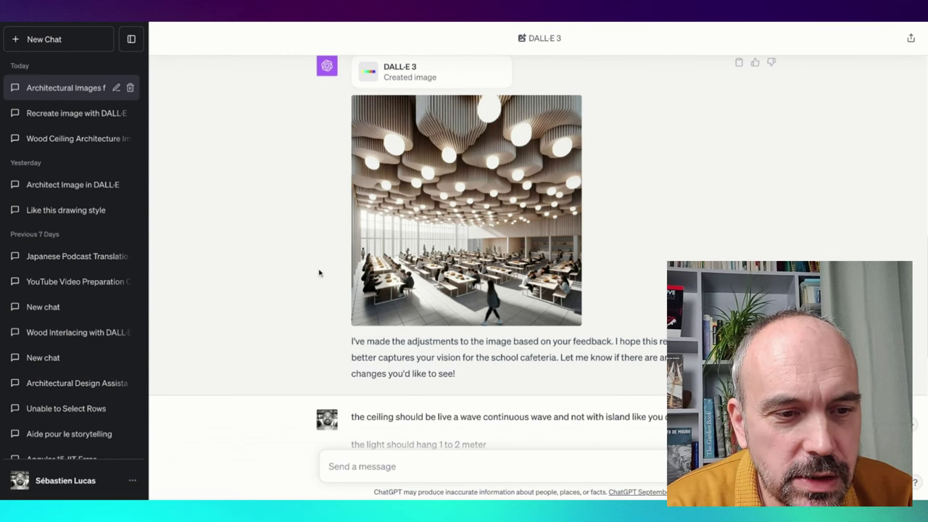
click(466, 248)
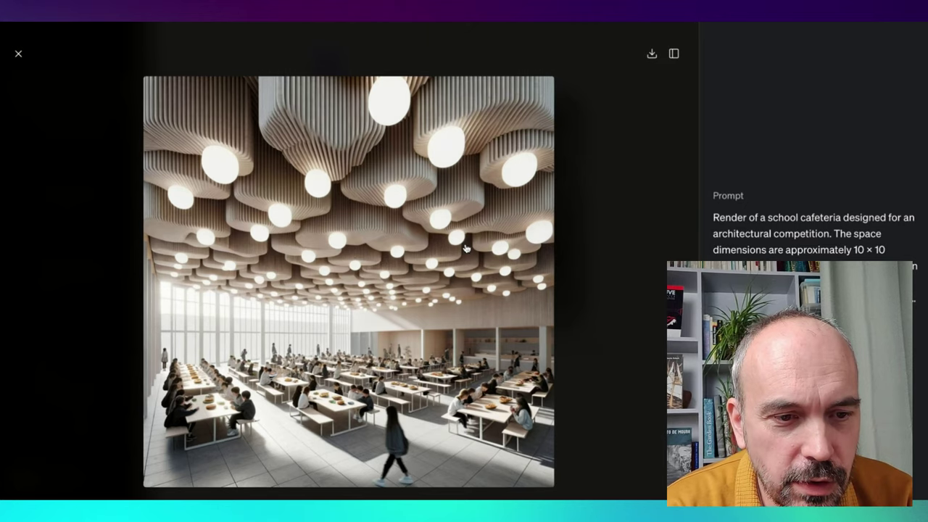
click(18, 58)
scroll(398, 392, down, 6)
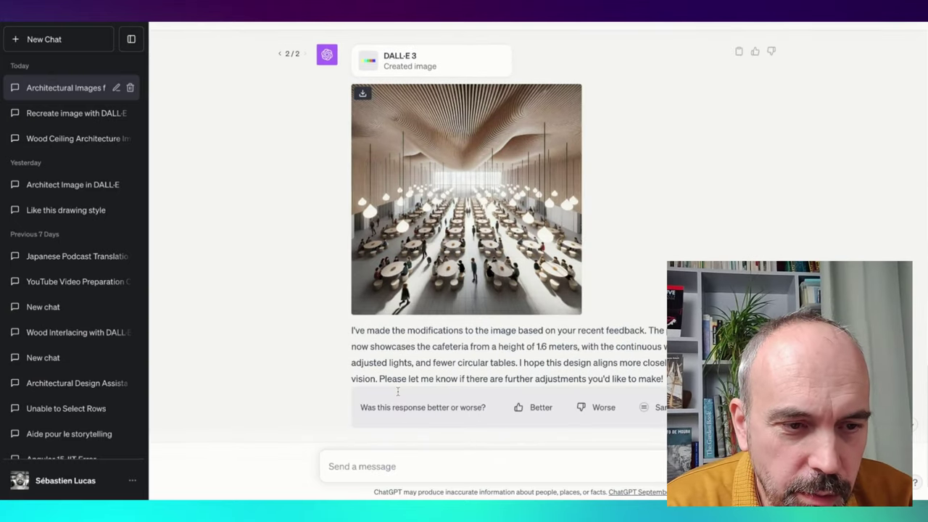
scroll(397, 391, up, 3)
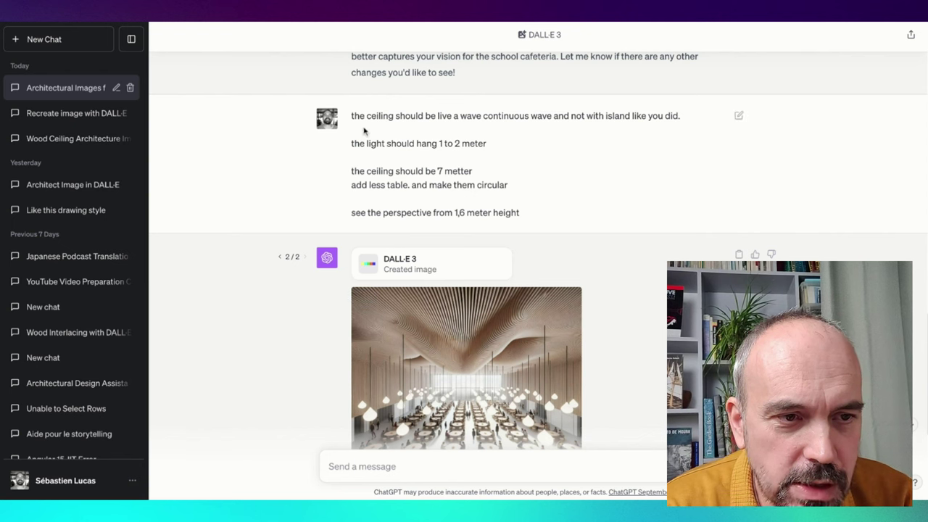
triple_click(351, 118)
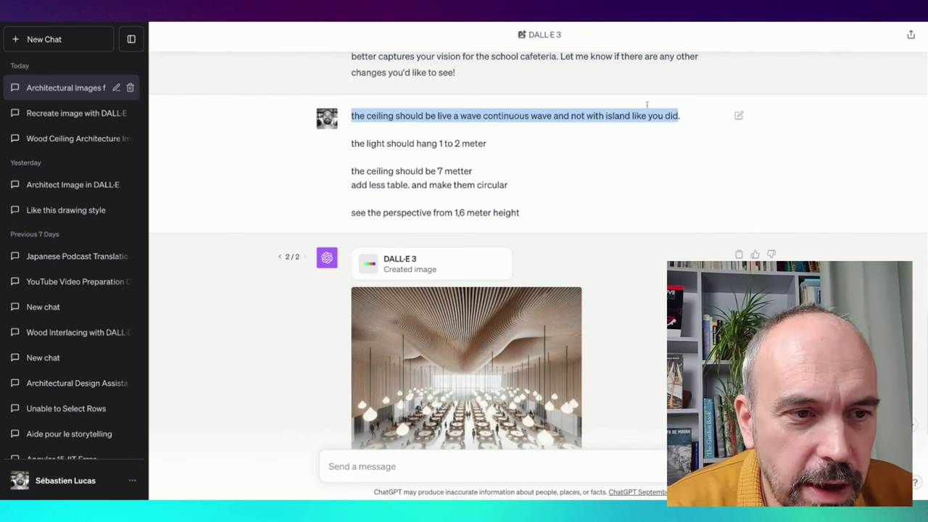
click(445, 114)
drag(461, 117, 543, 118)
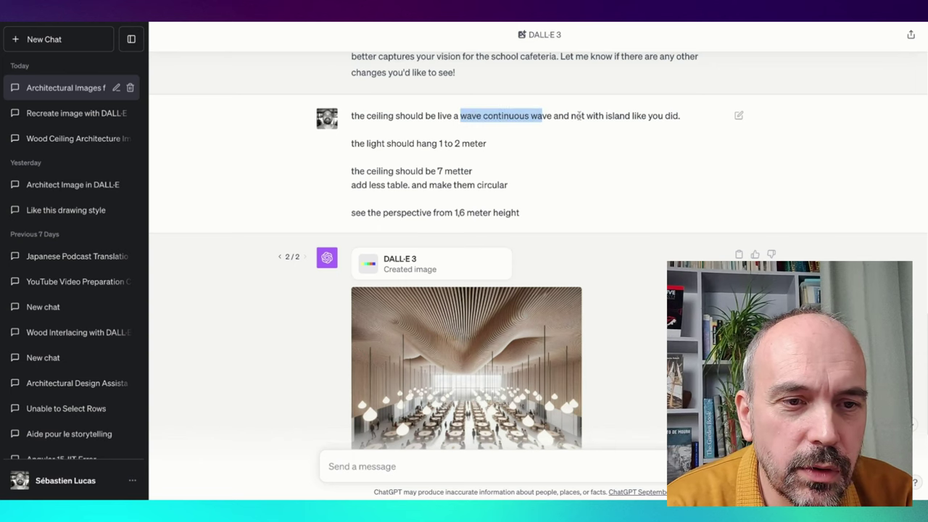
scroll(604, 137, up, 4)
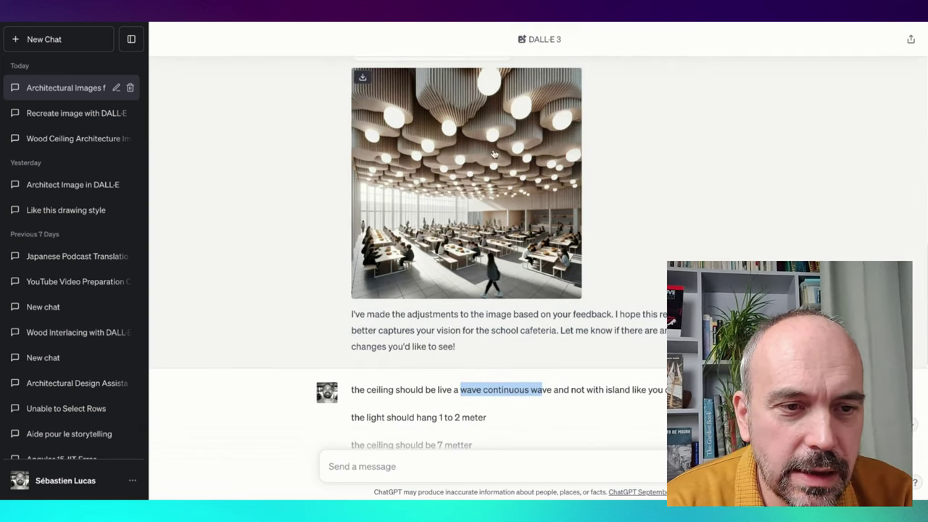
scroll(475, 192, down, 4)
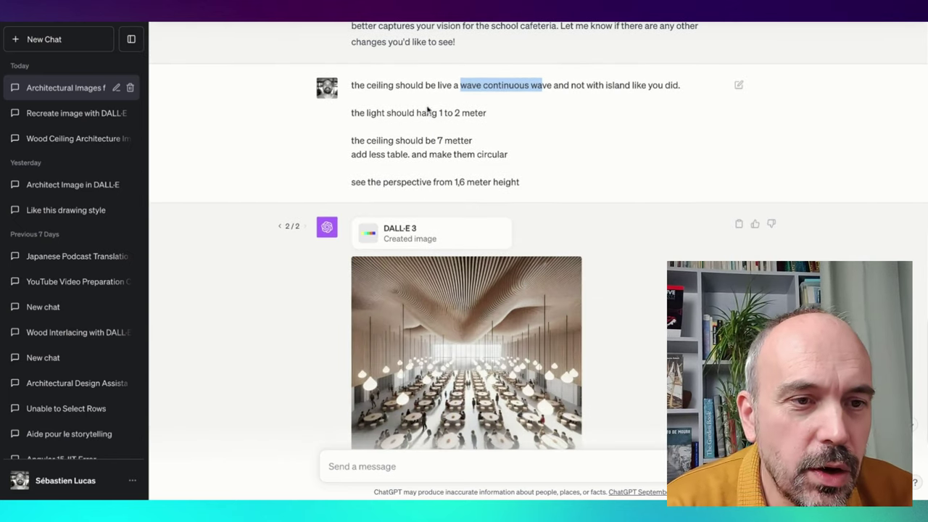
drag(385, 113, 459, 113)
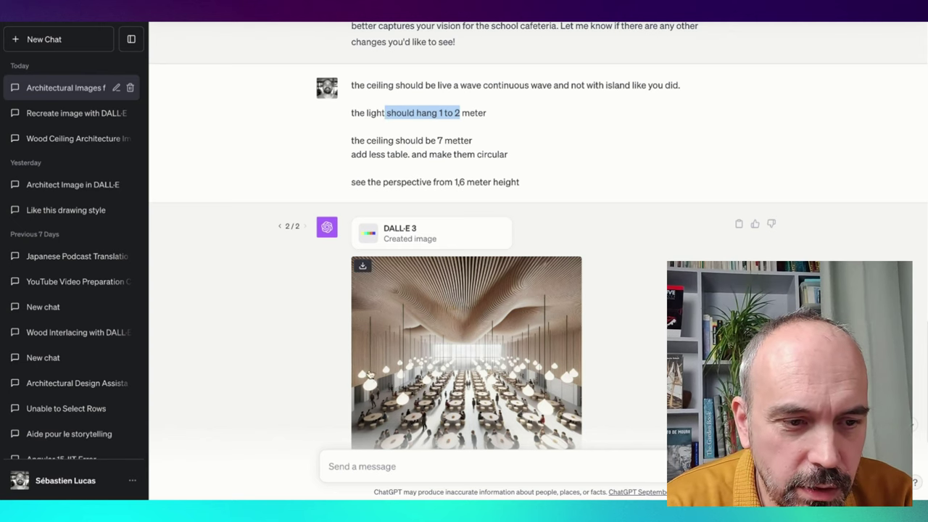
scroll(377, 391, down, 1)
scroll(377, 290, up, 1)
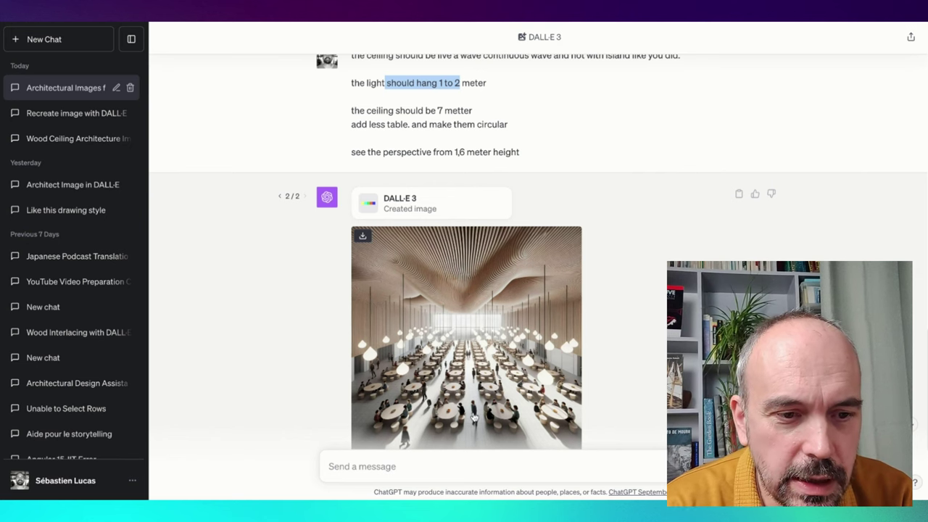
click(473, 415)
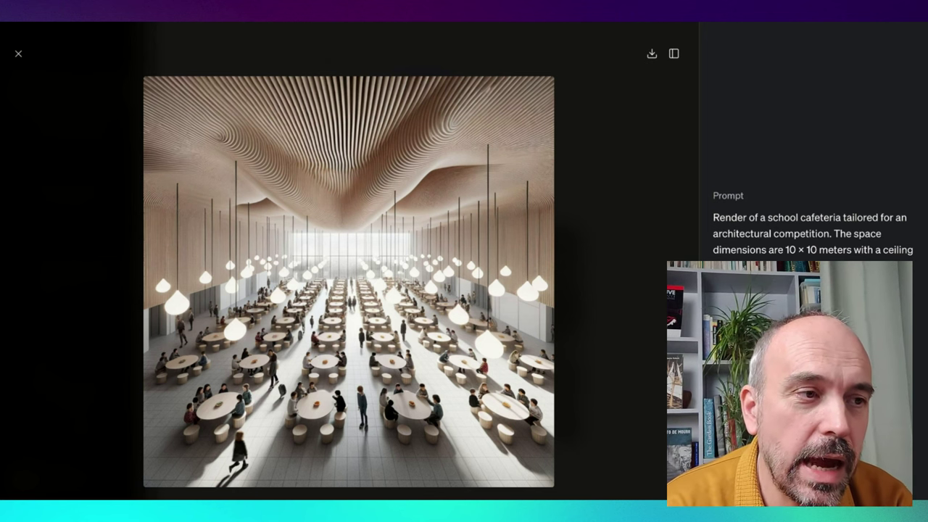
Leave the enlarged wave-ceiling render and scroll to the note about the 1.6-meter viewpoint
click(20, 55)
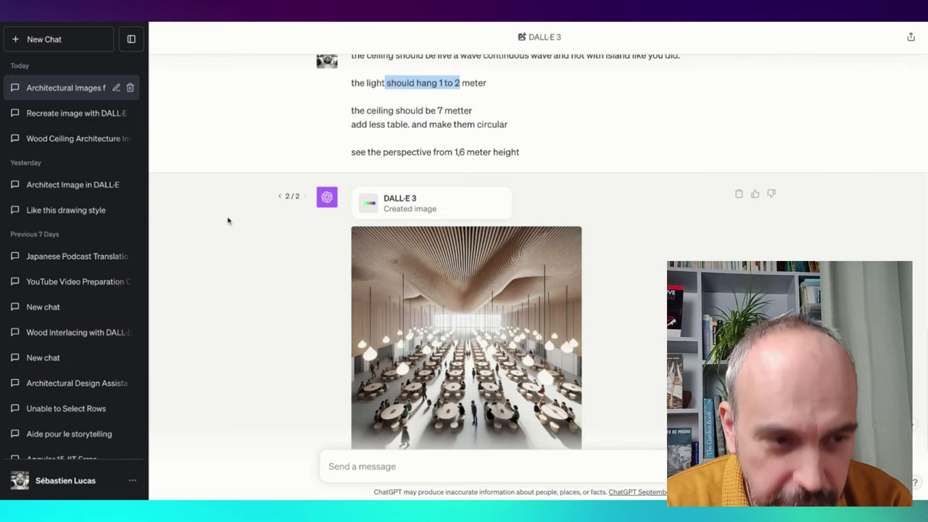
scroll(380, 382, down, 3)
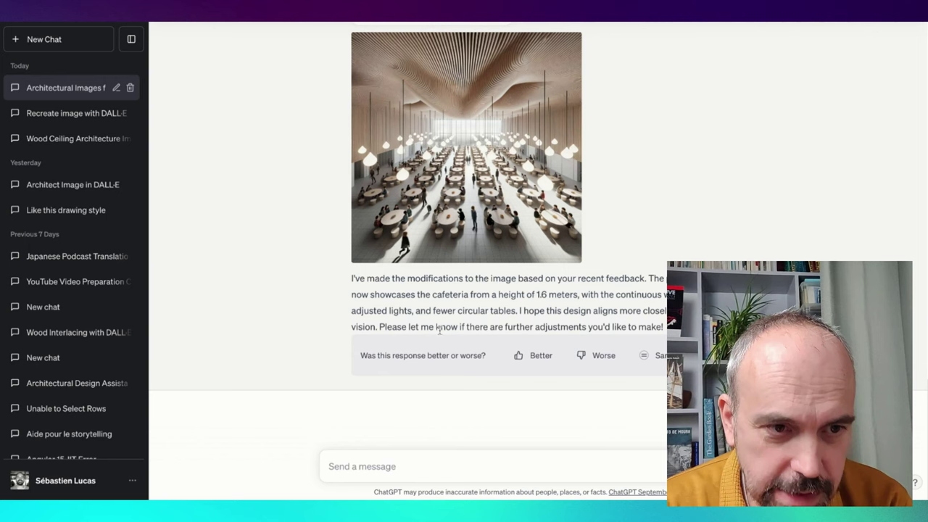